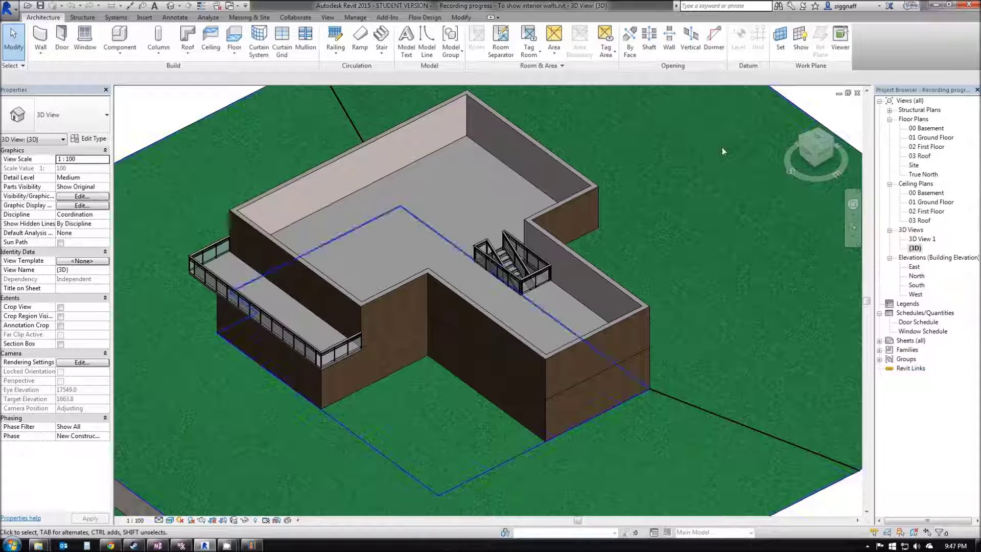
Switch from the 3D overview to the Floor Plans > 02 First Floor view
double_click(930, 146)
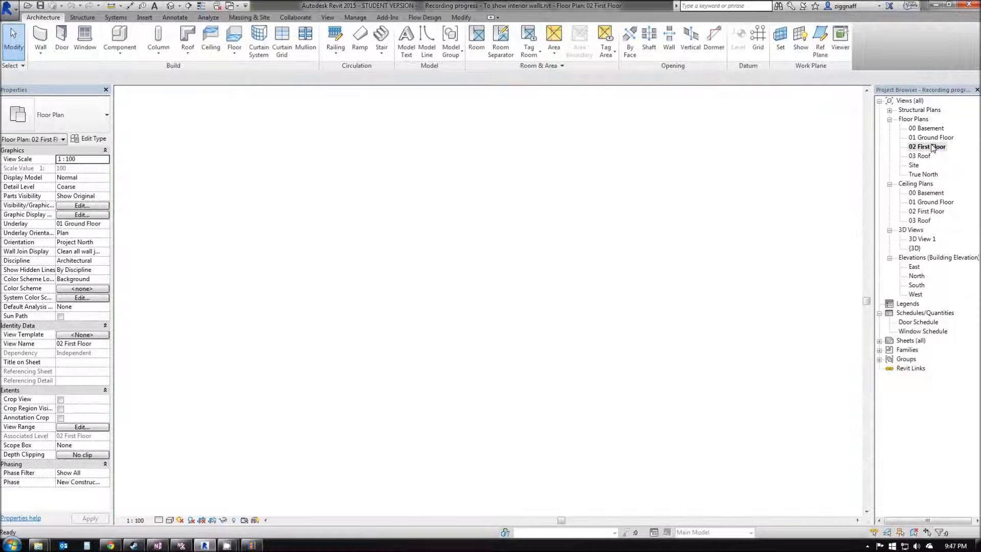
Start a wall using the Generic 100mm Wall type
scroll(465, 267, "up", 3)
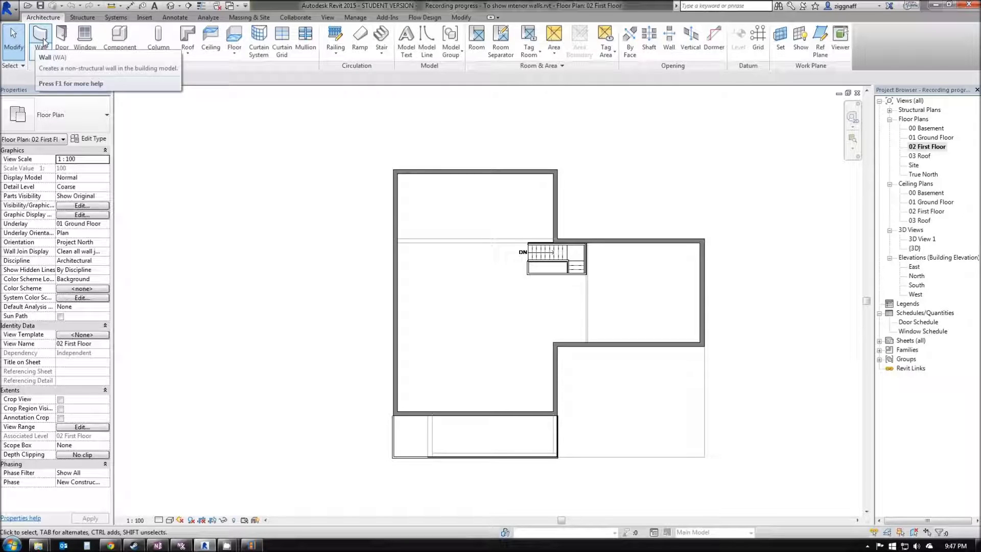
left_click(44, 41)
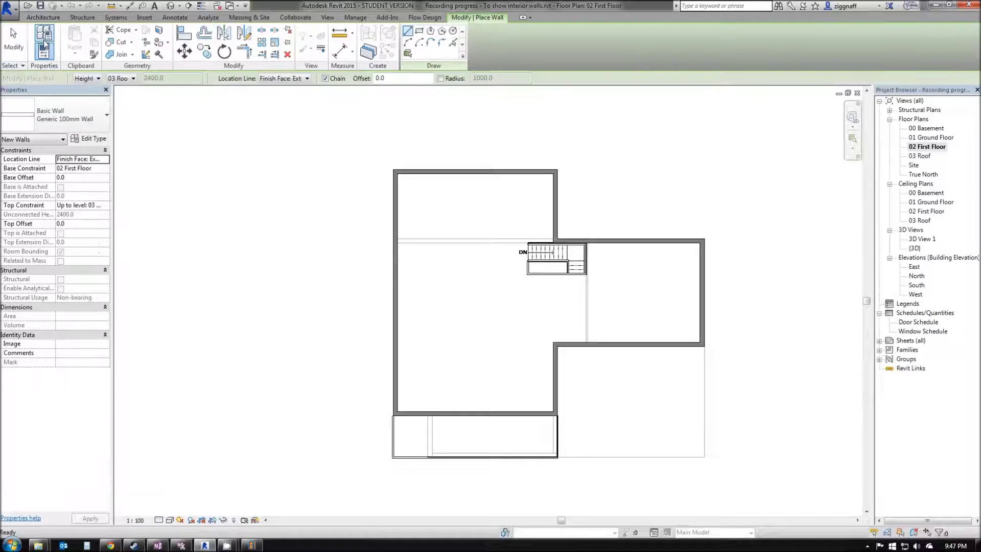
left_click(68, 115)
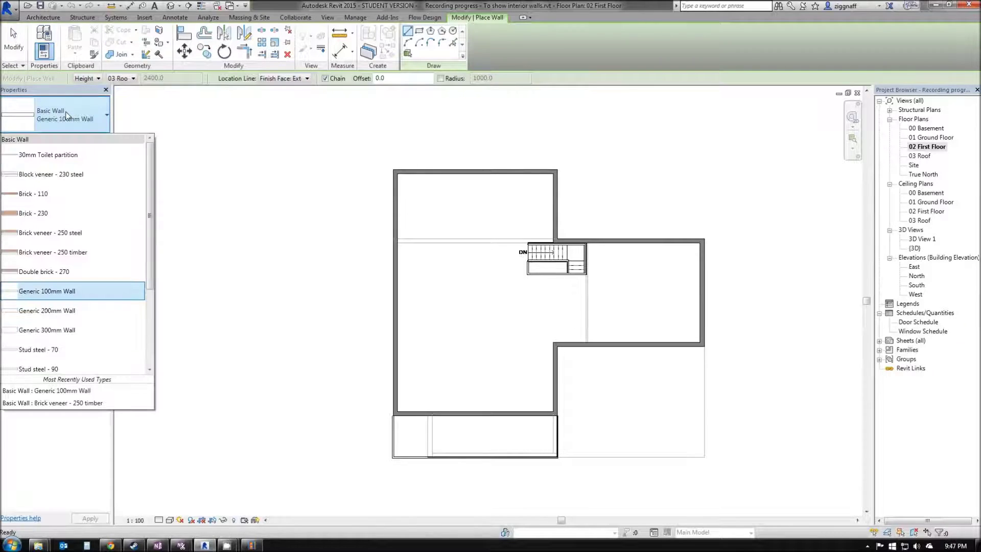
left_click(81, 292)
scroll(427, 221, "up", 1)
Draw a horizontal wall, then a vertical wall up to the top exterior wall
left_click(595, 251)
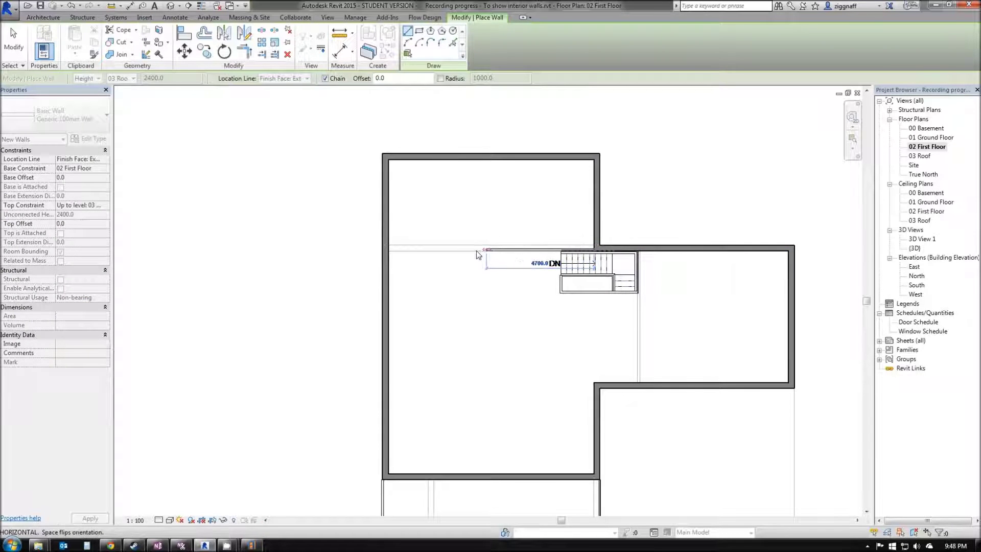
left_click(392, 251)
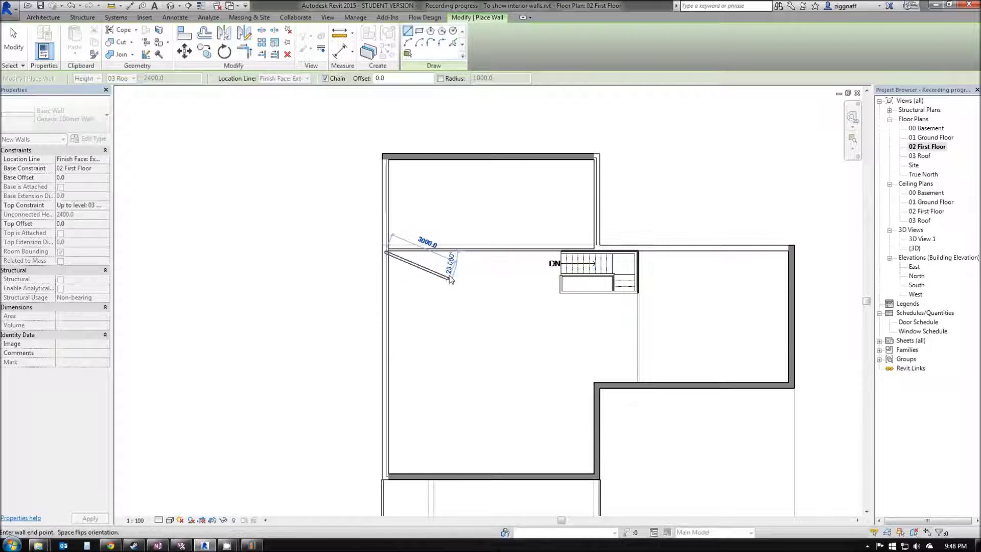
key("Escape")
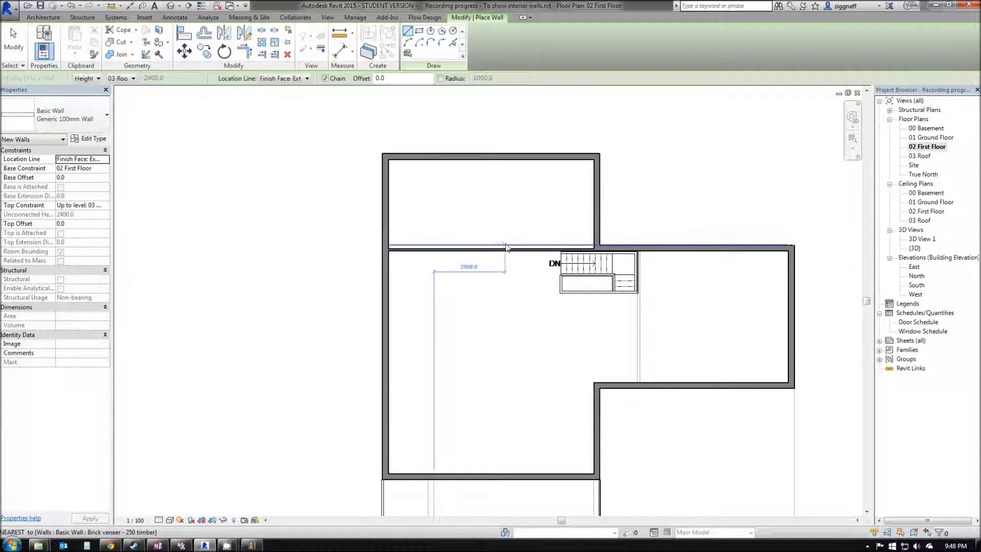
left_click(499, 248)
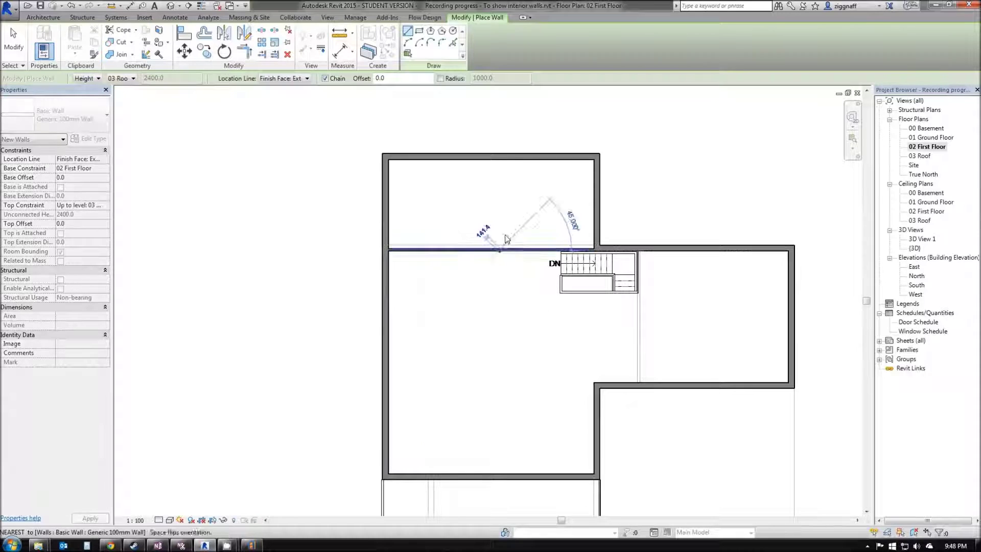
left_click(499, 160)
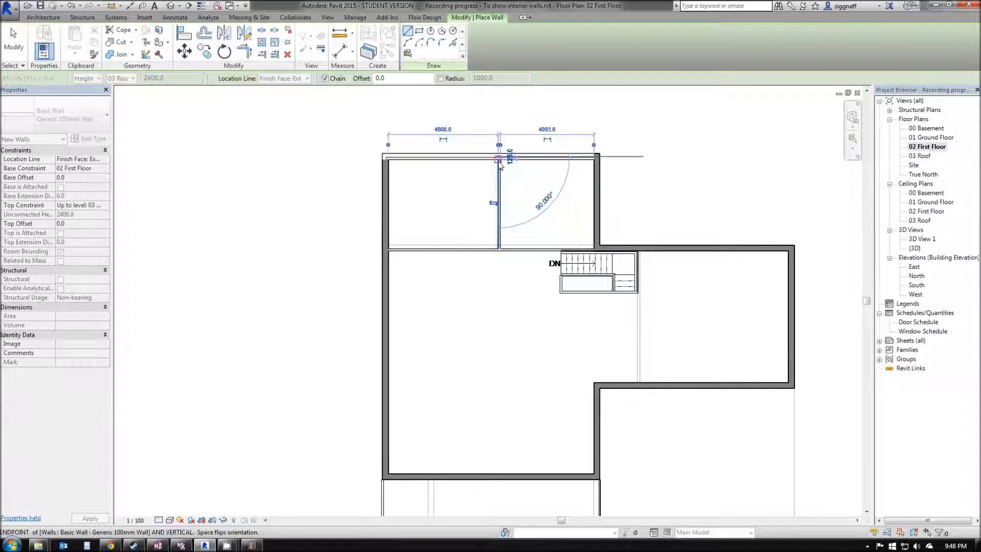
key("Escape")
key("Escape")
middle_click_drag(519, 208, 427, 225)
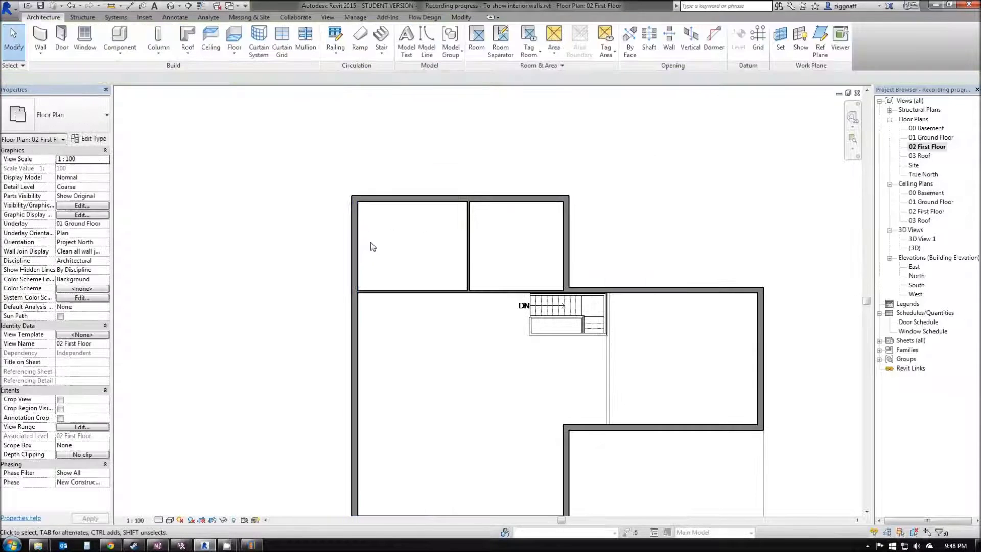
left_click(499, 246)
Start an aligned dimension to wall faces, picking both outer walls and the middle wall
left_click(175, 17)
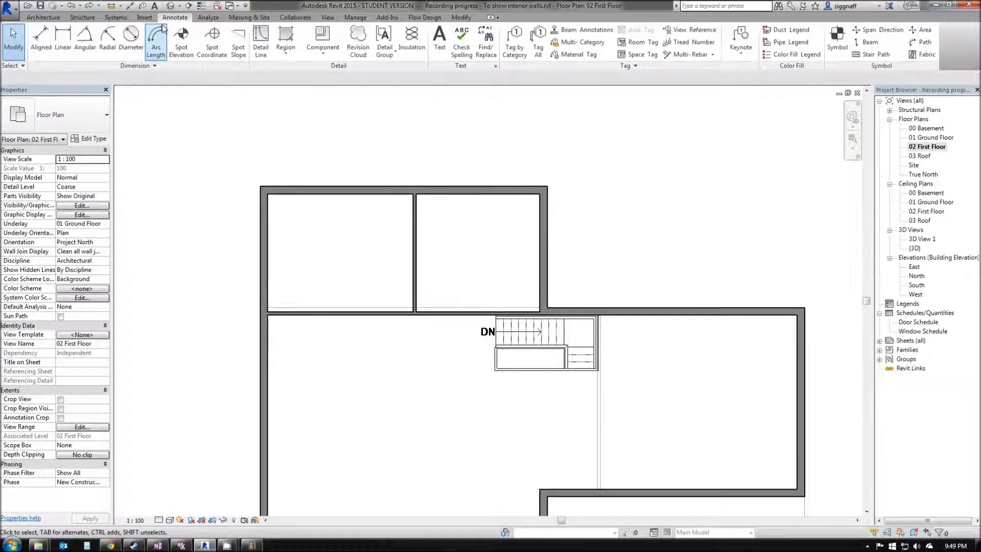
left_click(44, 36)
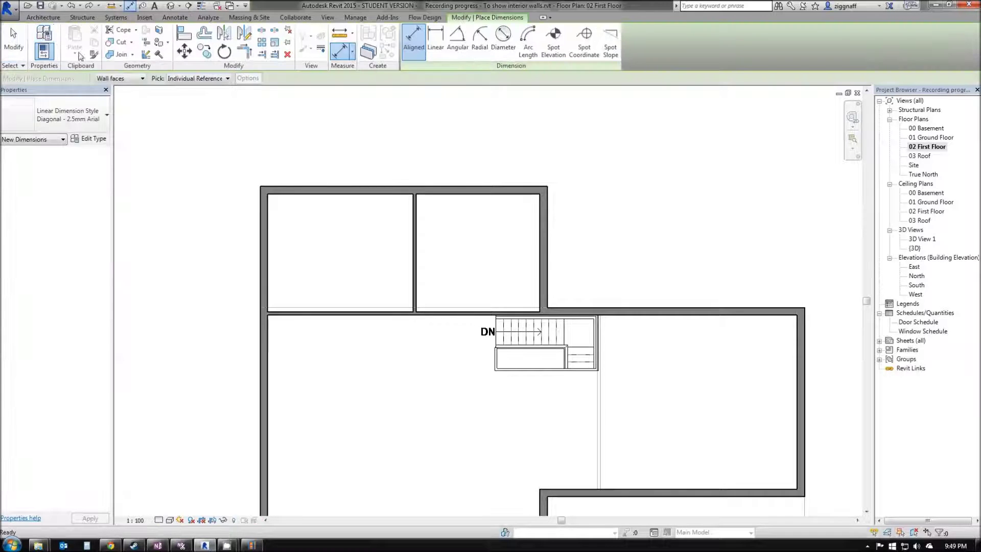
left_click(121, 79)
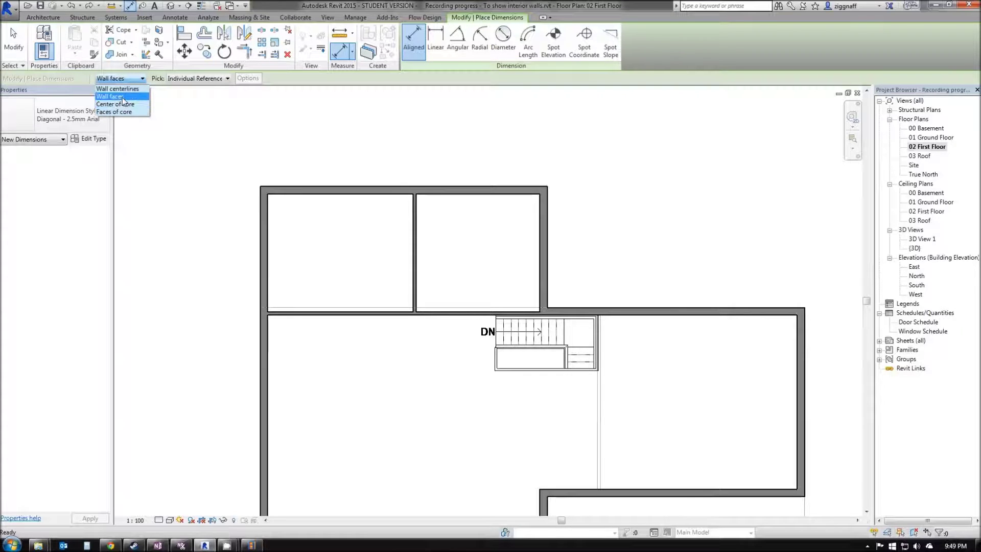
left_click(123, 98)
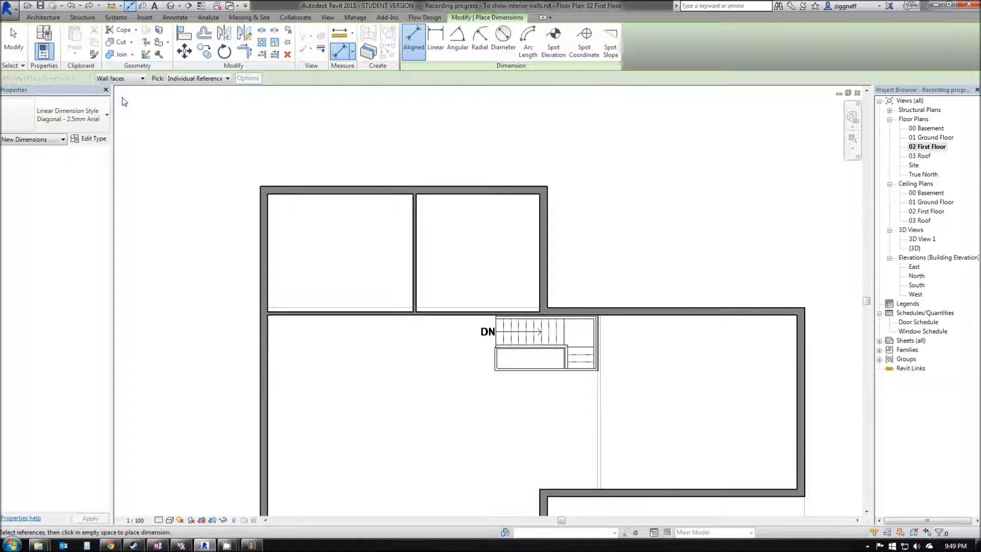
left_click(268, 240)
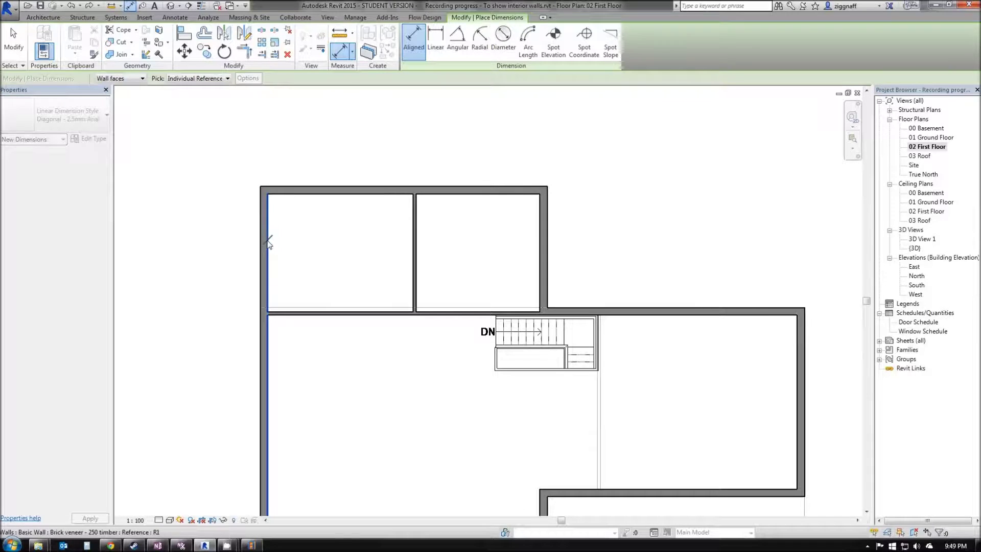
left_click(539, 251)
scroll(434, 230, "up", 3)
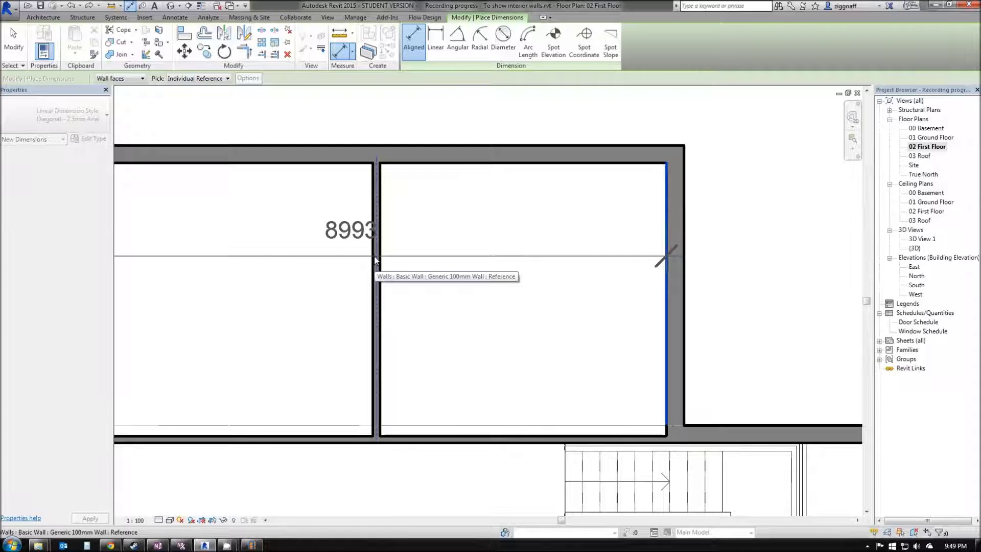
left_click(376, 266)
Place the dimension string above the rooms and set it to EQ
middle_click_drag(364, 132, 424, 242)
scroll(439, 279, "down", 2)
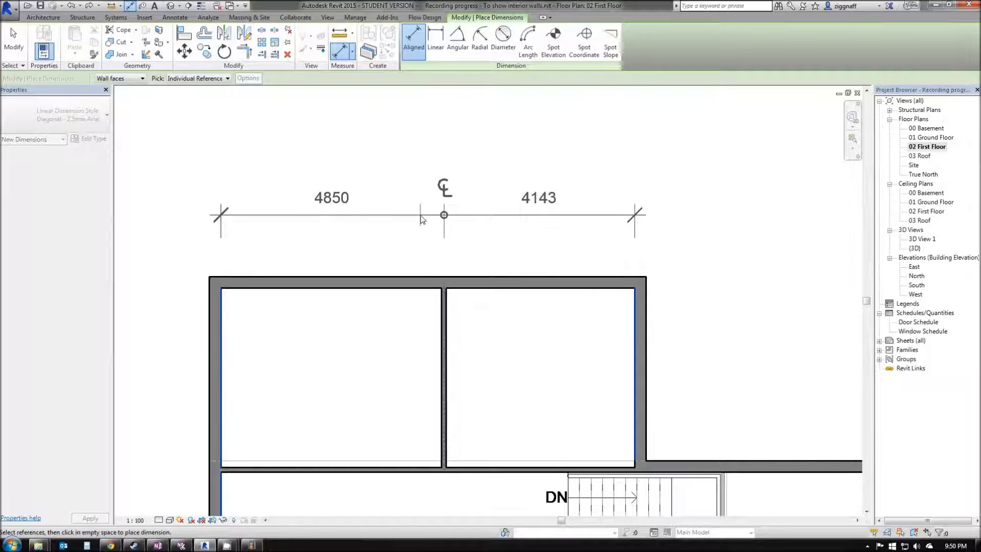
left_click(421, 219)
scroll(424, 161, "down", 2)
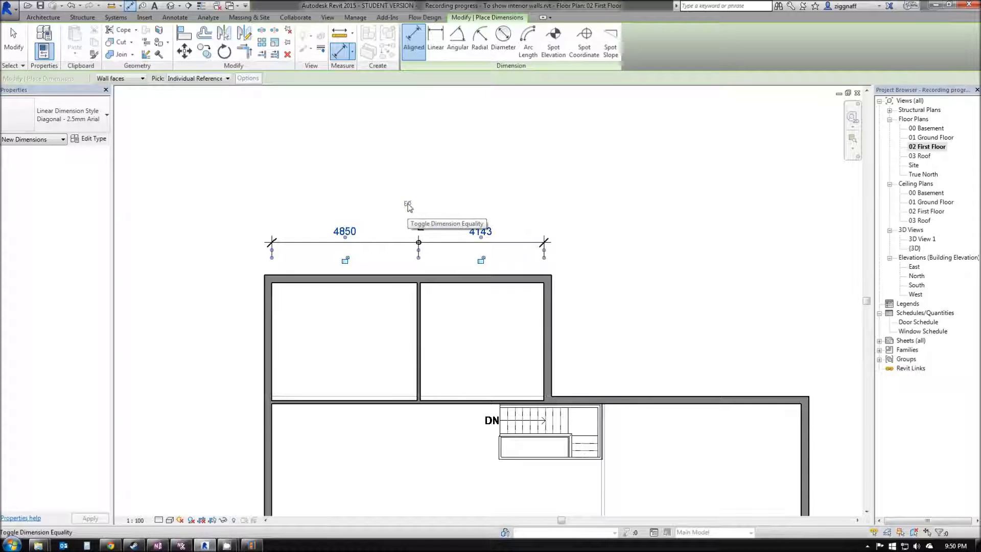
left_click(408, 205)
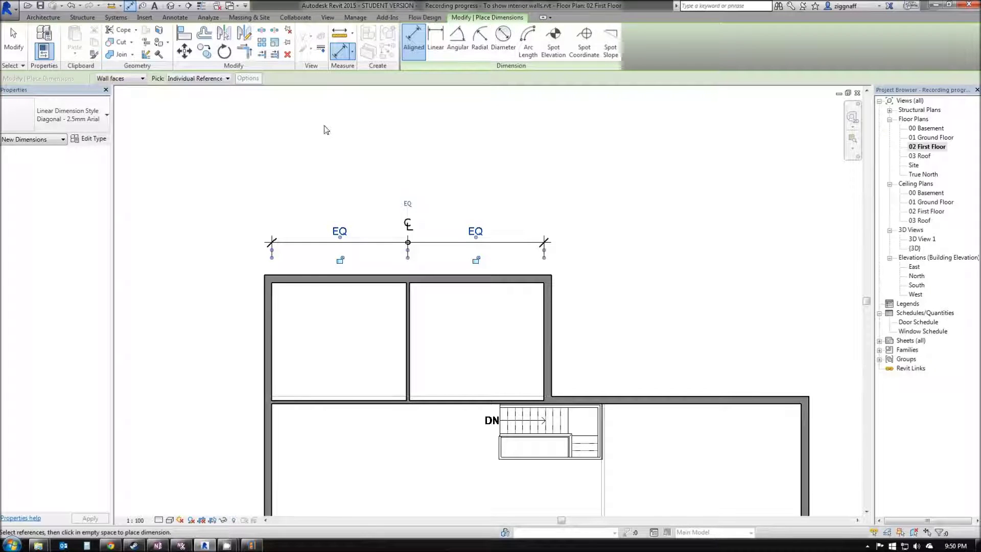
left_click(352, 147)
key("Escape")
key("Escape")
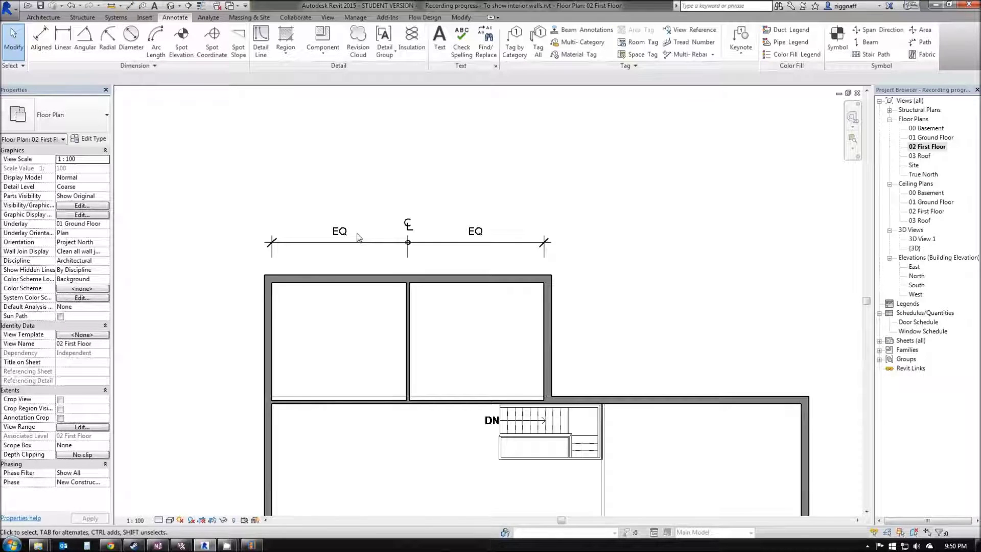
Pan and zoom the plan to review the whole first floor and its interior walls
middle_click_drag(443, 362, 398, 243)
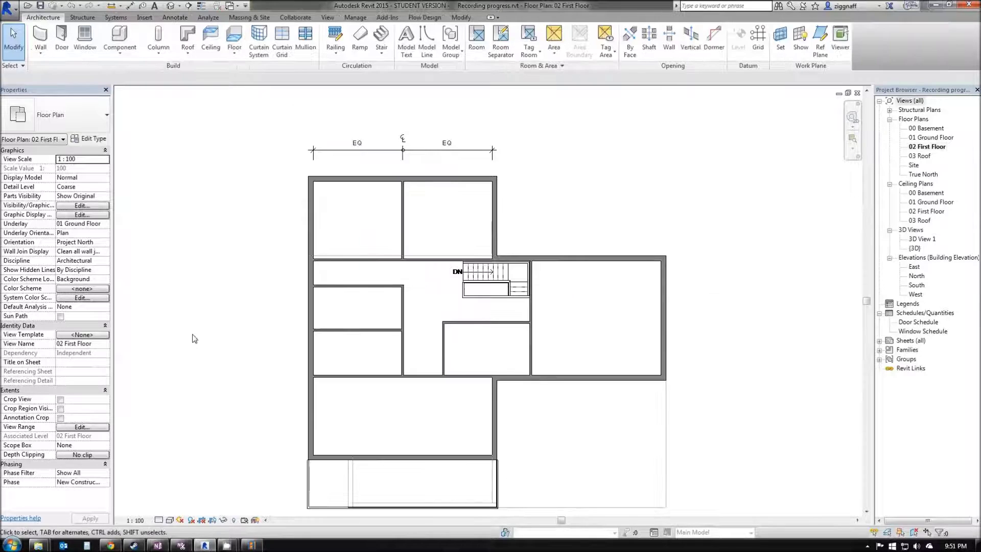
mouse_move(265, 333)
middle_mouse_down()
mouse_move(280, 318)
mouse_move(247, 327)
middle_mouse_up()
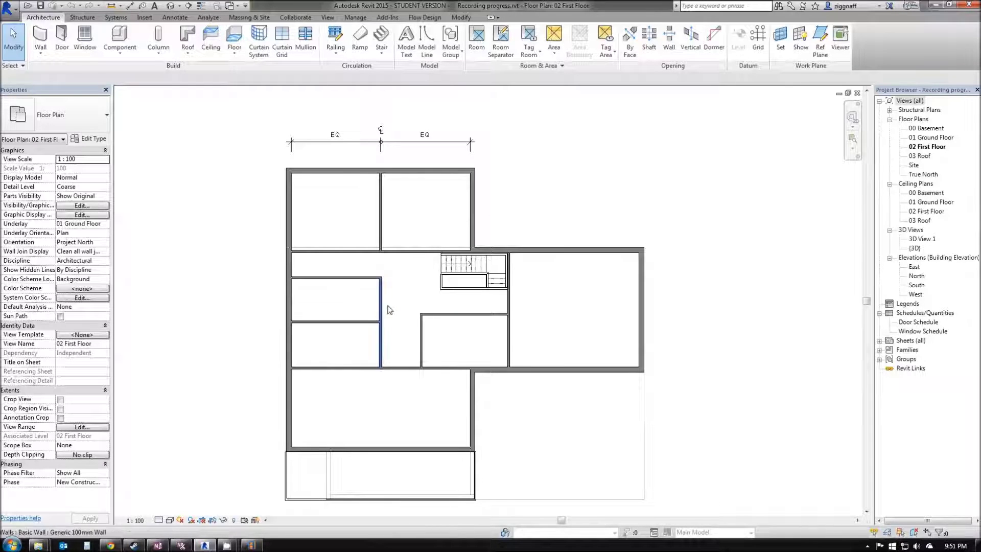
scroll(477, 350, "up", 1)
scroll(434, 328, "up", 1)
middle_click_drag(433, 325, 441, 344)
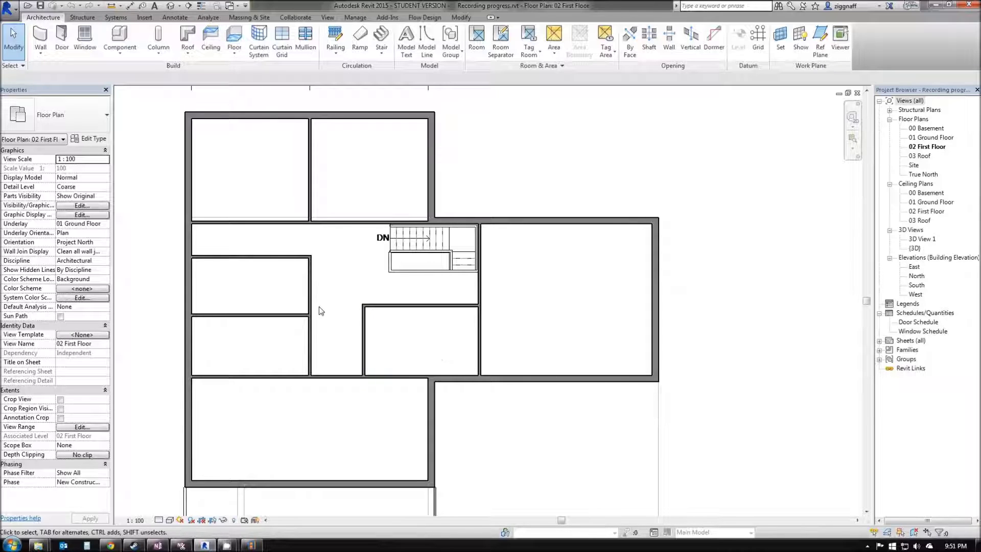
Place a flipped M_Single-Flush 0813 x 2134mm door in the east room's wall
left_click(59, 47)
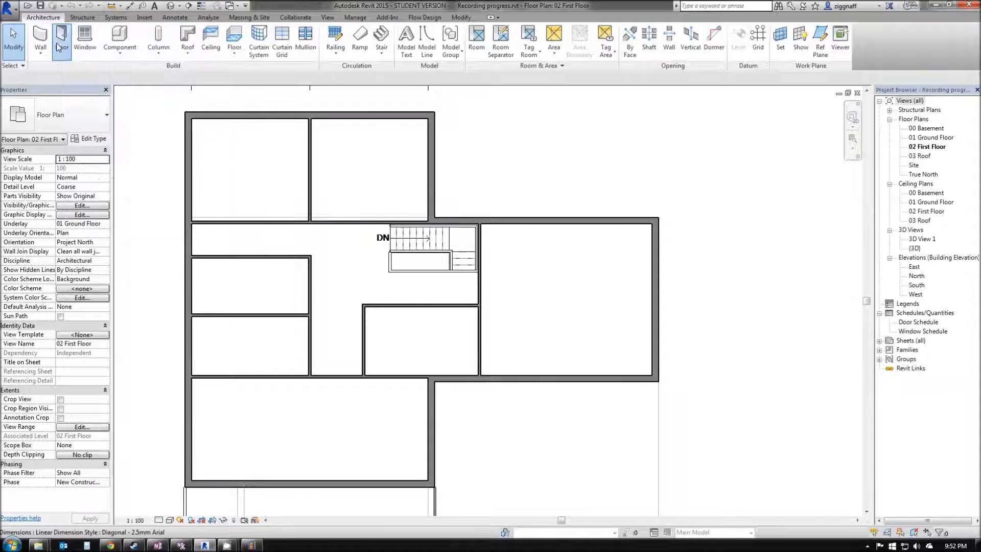
left_click(75, 120)
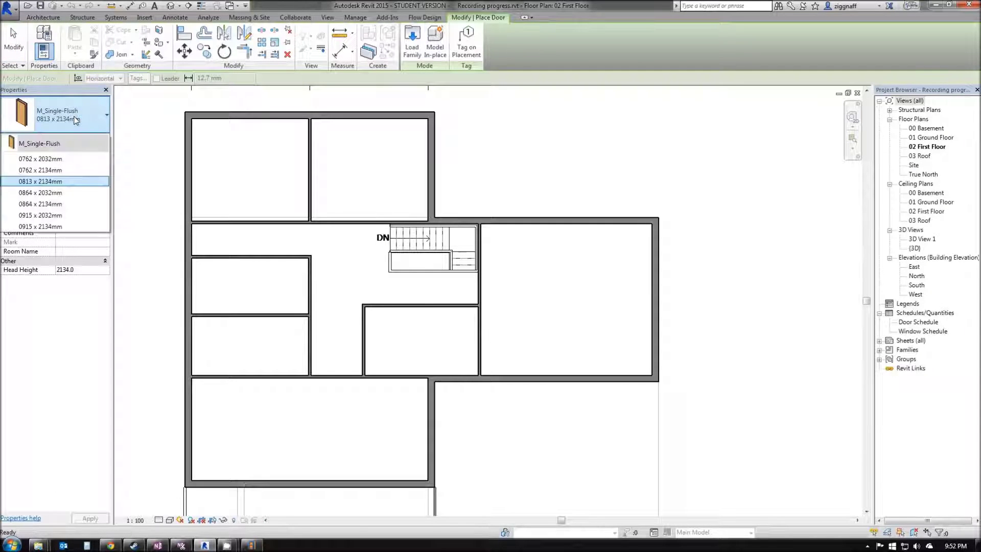
left_click(39, 183)
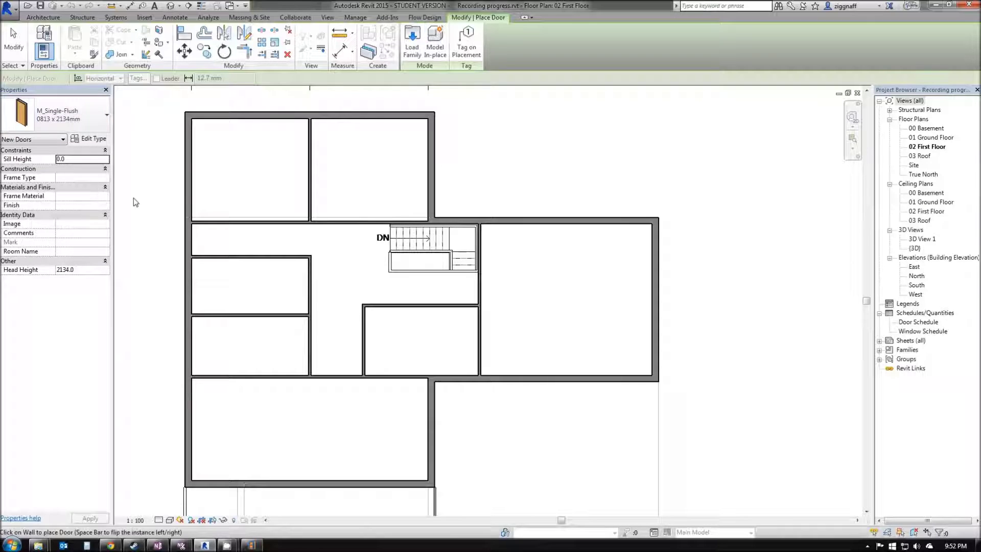
middle_click_drag(198, 292, 293, 278)
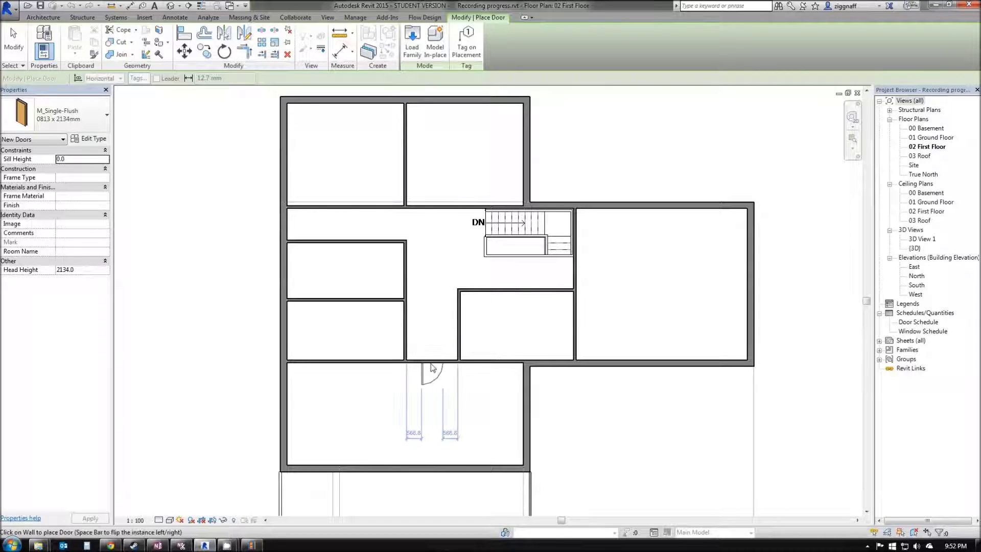
middle_click_drag(431, 367, 371, 371)
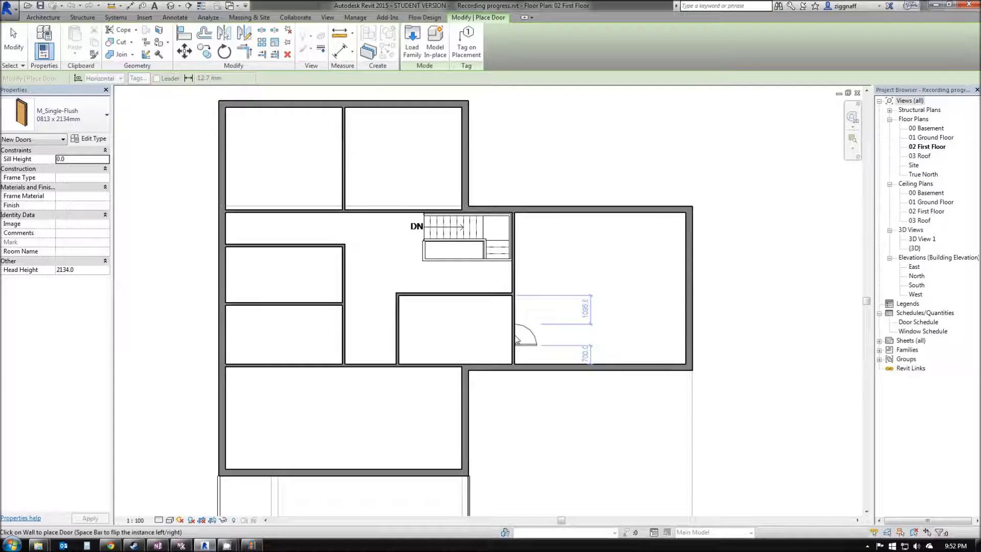
scroll(515, 337, "up", 3)
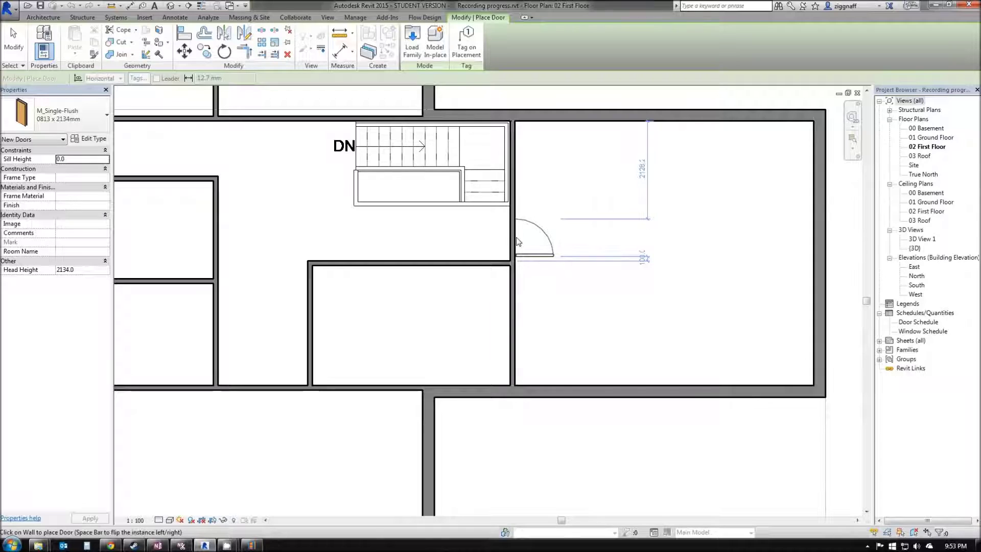
key("space")
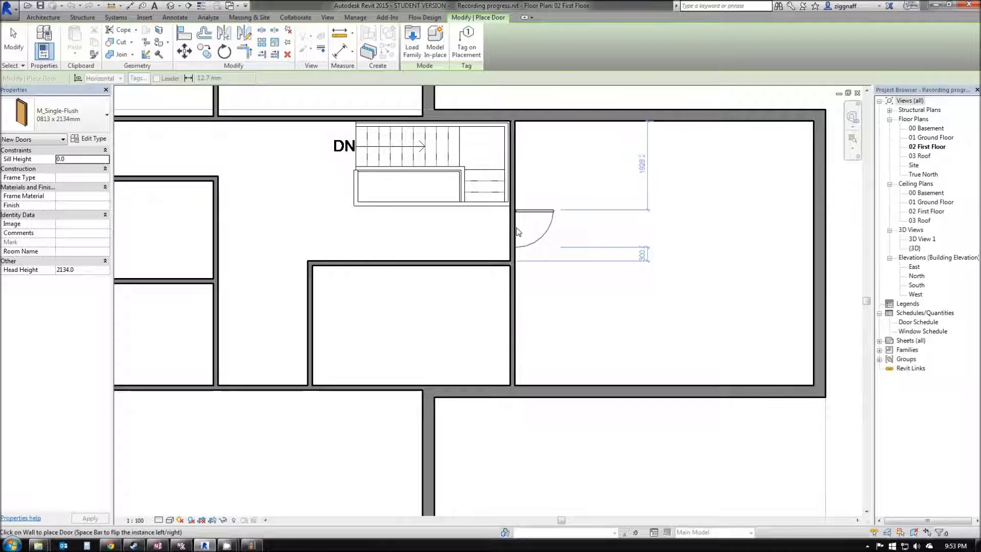
left_click(517, 230)
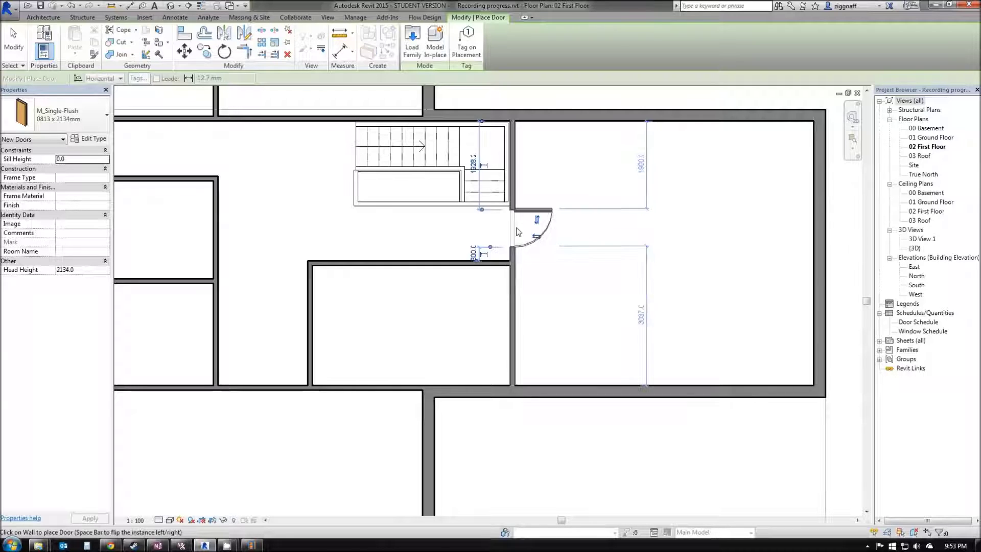
Change the east door's offset from the corner from 300 to 150
middle_click_drag(626, 225, 477, 321)
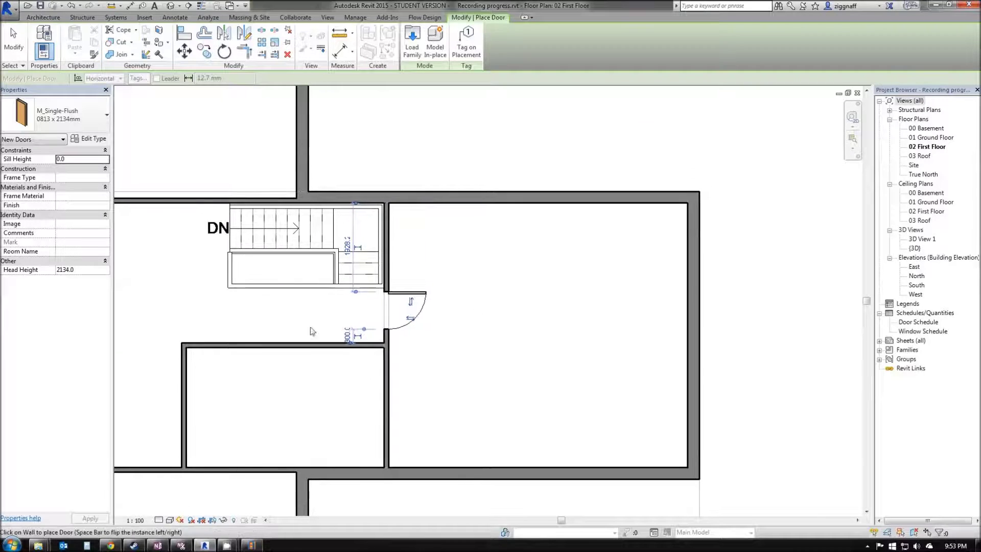
left_click(347, 337)
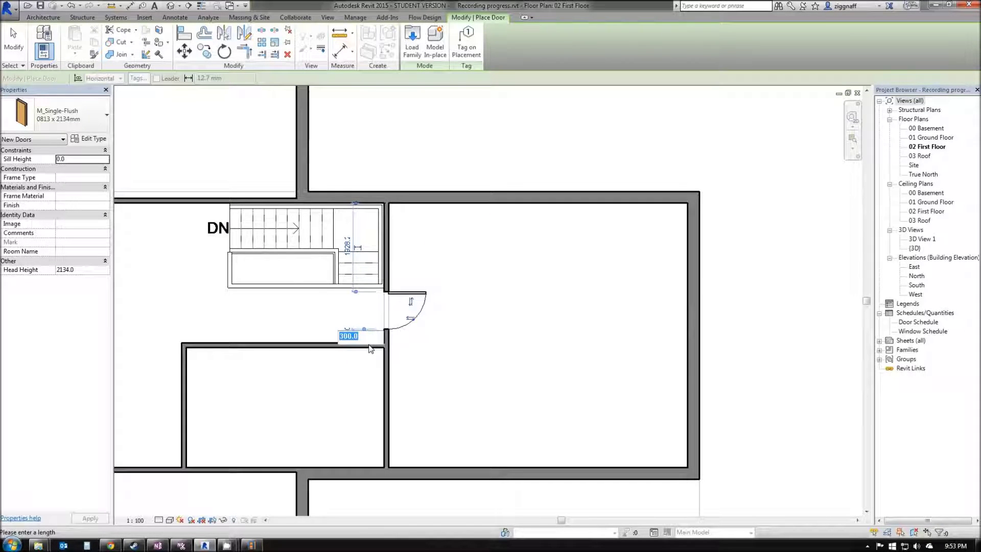
type("150")
key("Return")
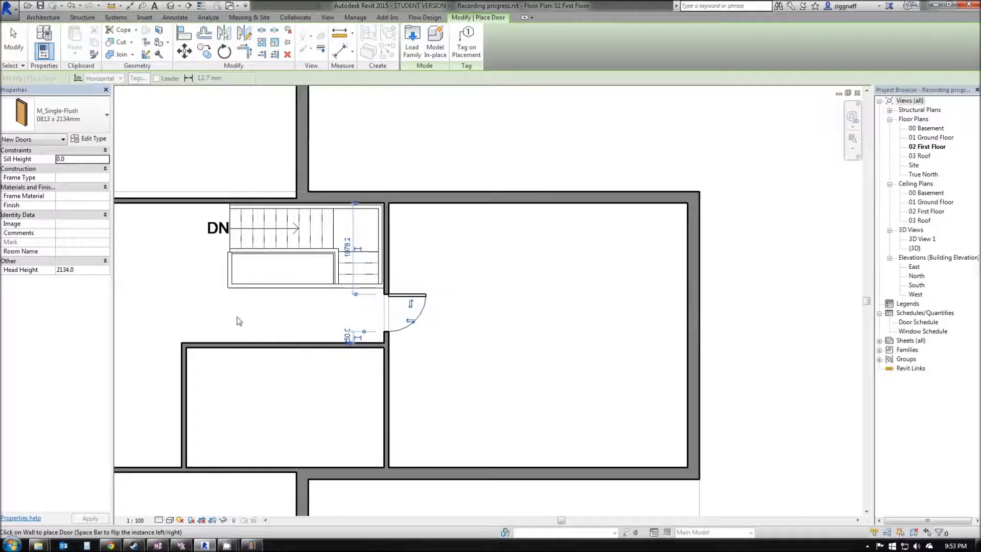
Add doors to the central room's top wall and the west room's wall
middle_click_drag(237, 319, 451, 301)
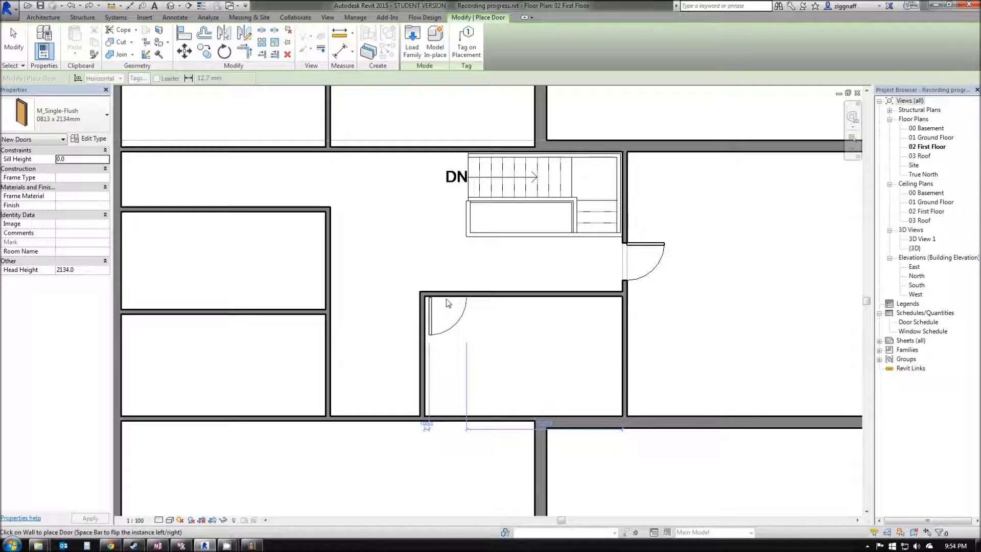
left_click(446, 302)
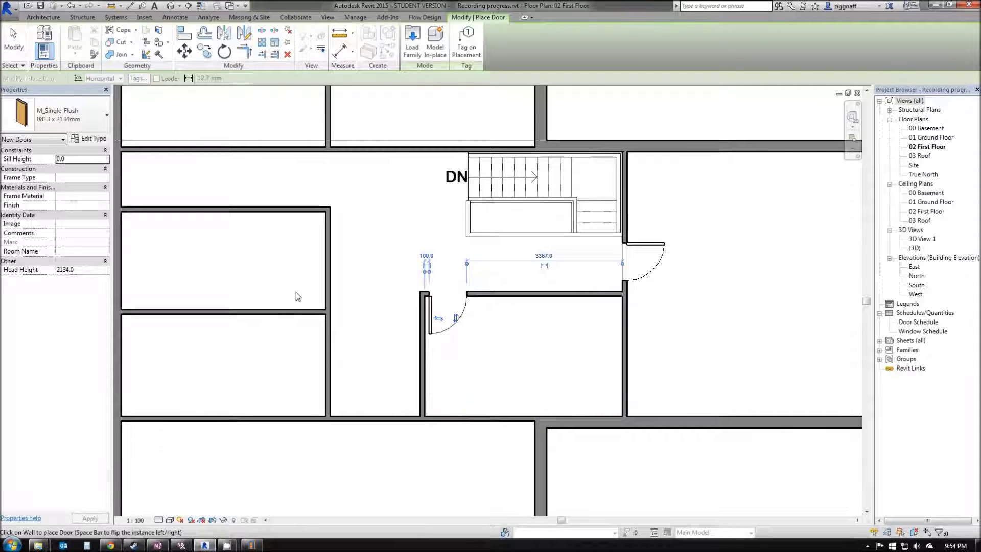
left_click(327, 293)
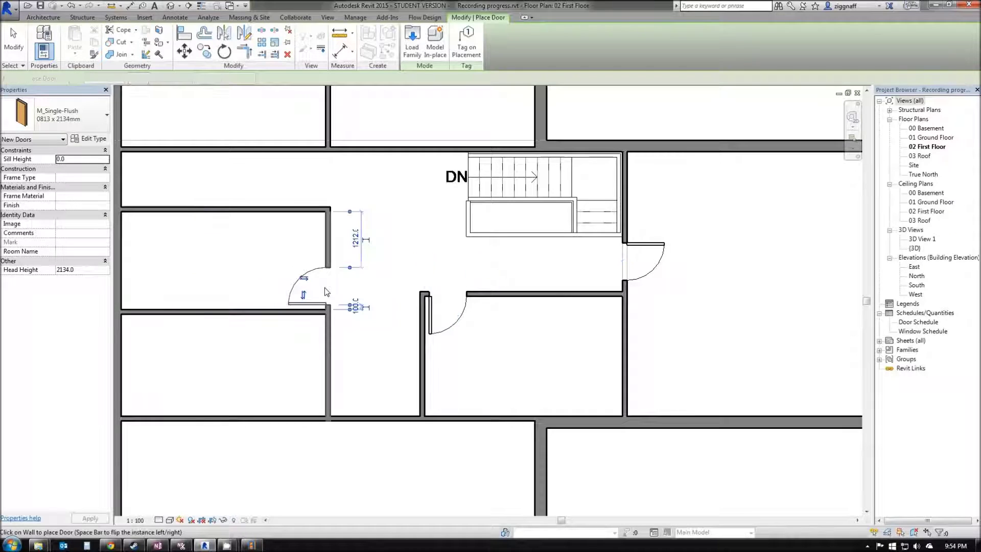
key("Escape")
key("Escape")
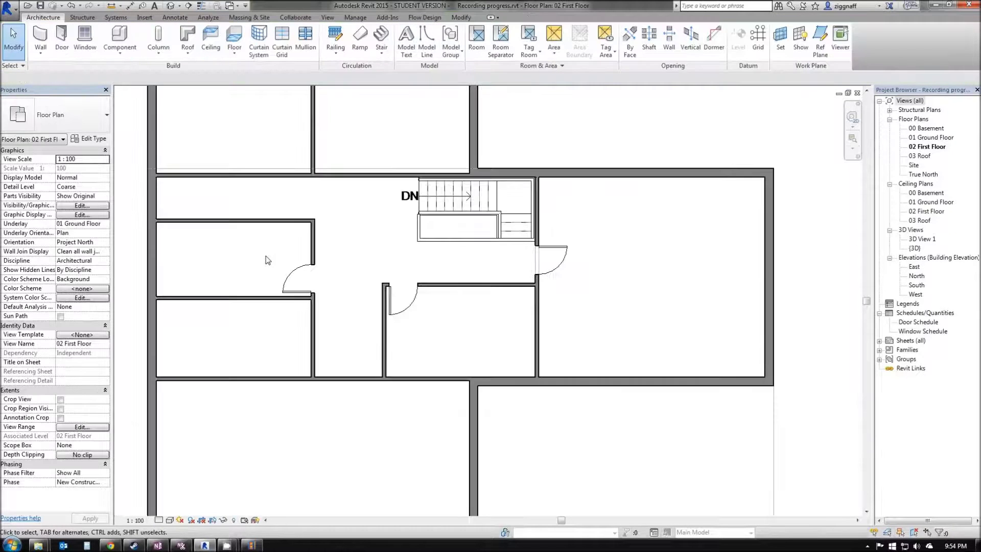
scroll(265, 260, "down", 2)
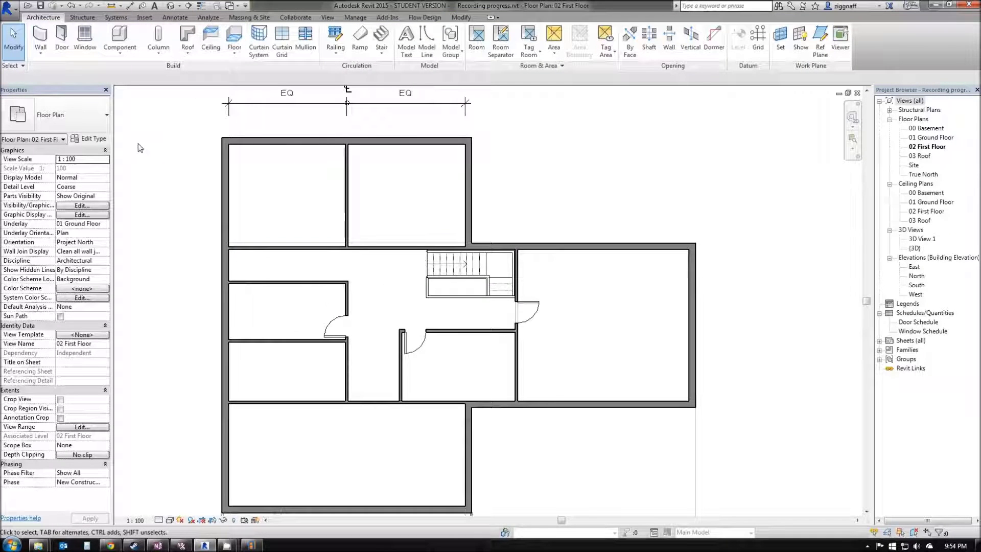
Start a window with the M_Fixed 0915 x 1830mm type kept
left_click(84, 37)
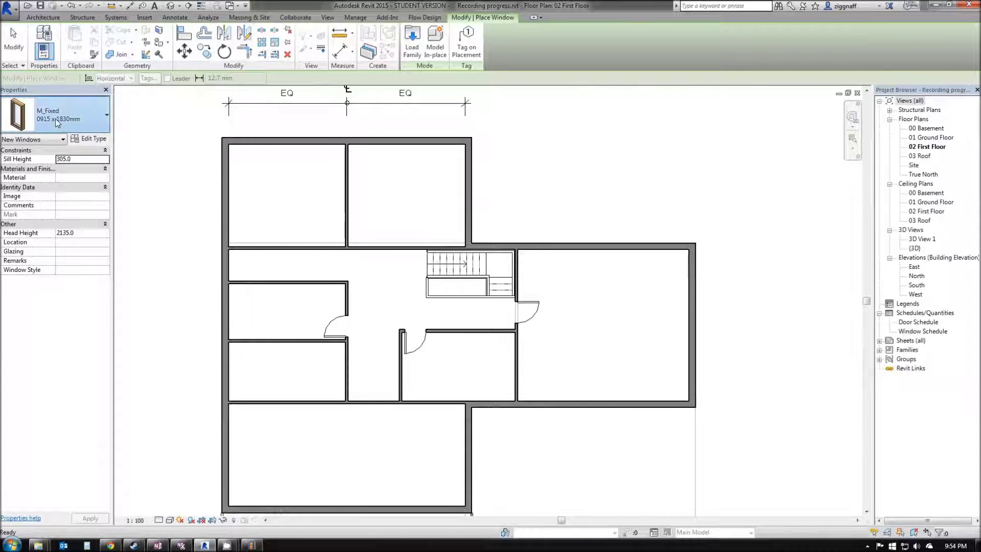
left_click(57, 123)
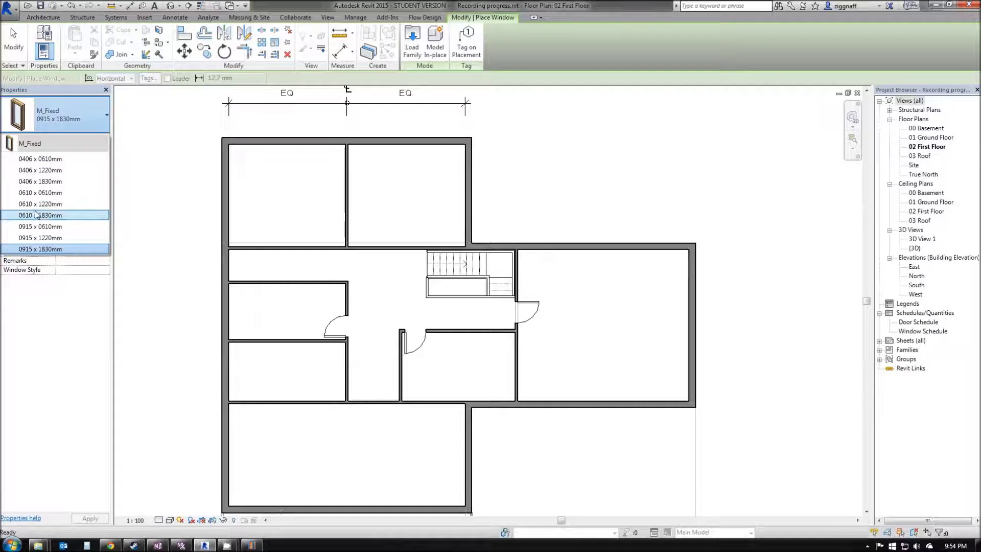
left_click(48, 114)
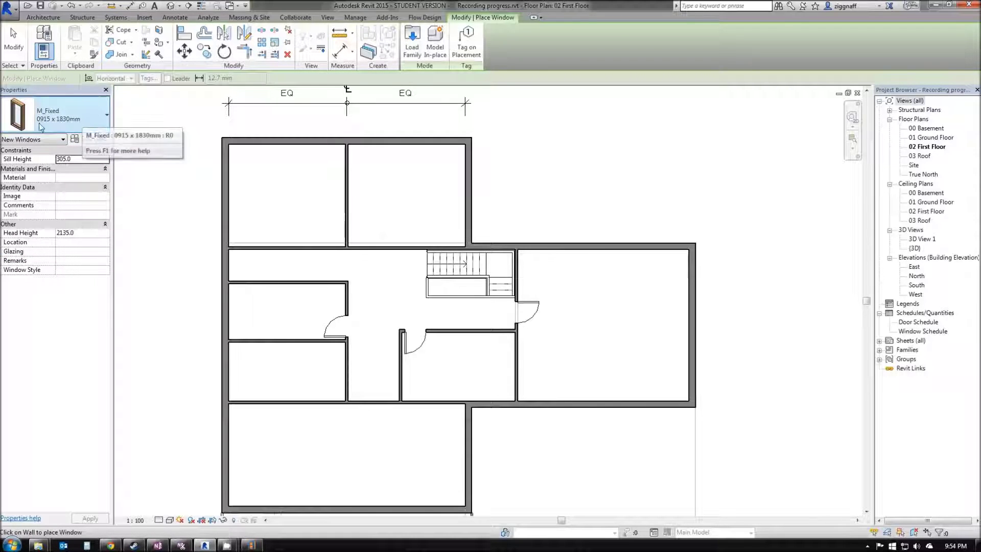
left_click(55, 116)
left_click(55, 115)
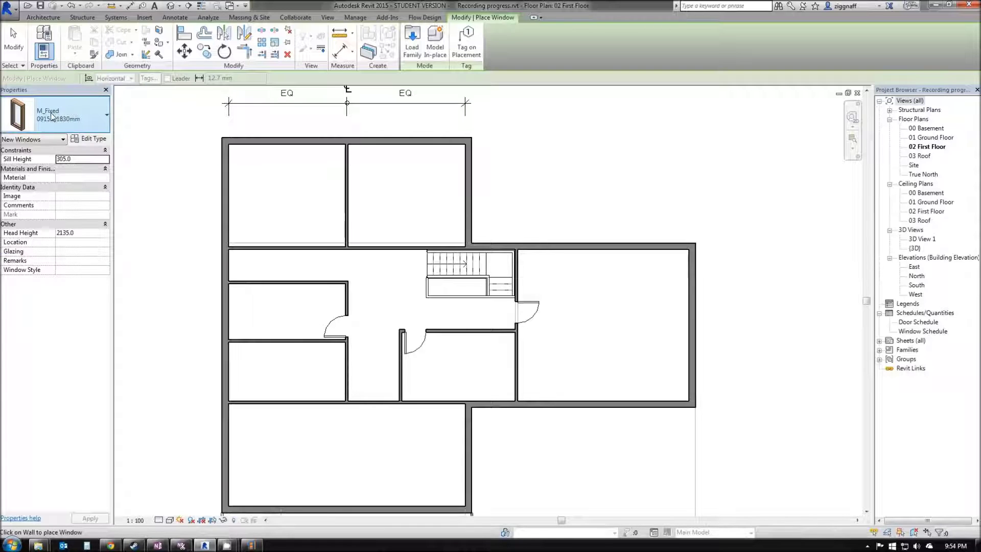
Open Load Family and browse into the Windows family folder
left_click(415, 44)
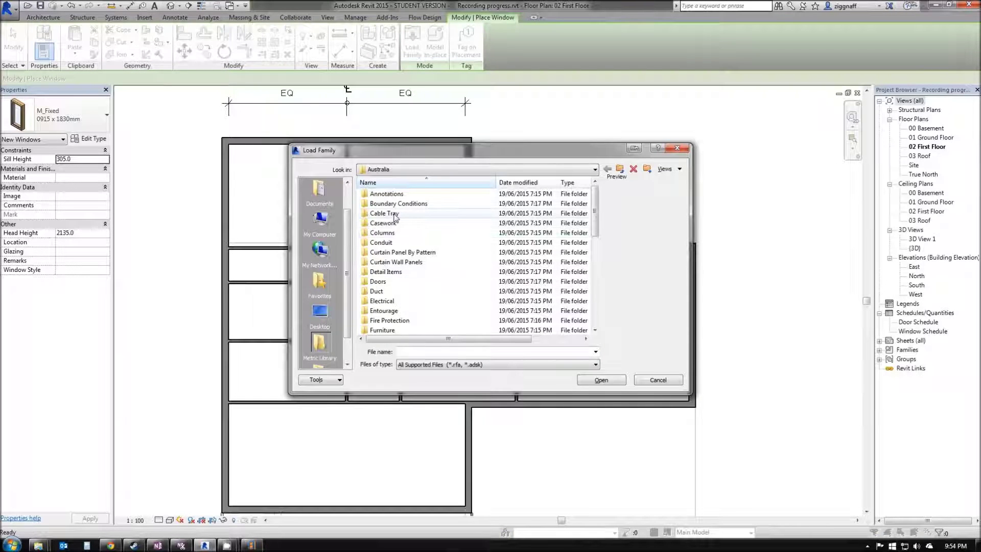
scroll(394, 219, "down", 7)
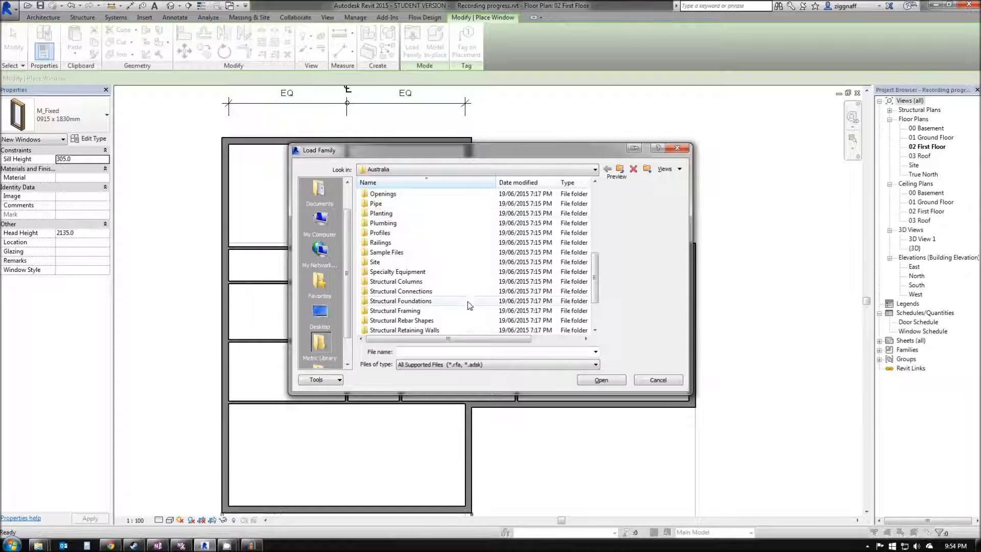
scroll(396, 283, "up", 4)
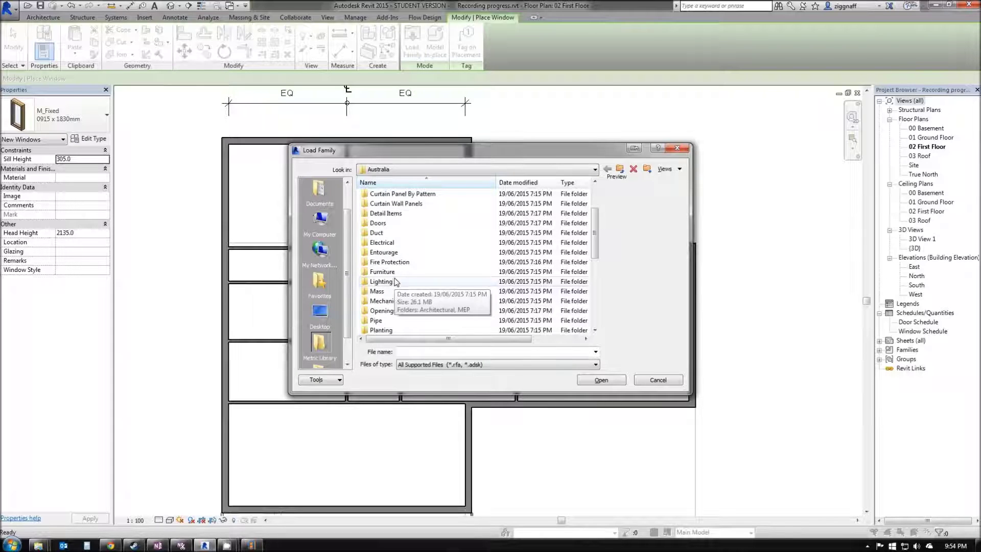
scroll(396, 284, "down", 7)
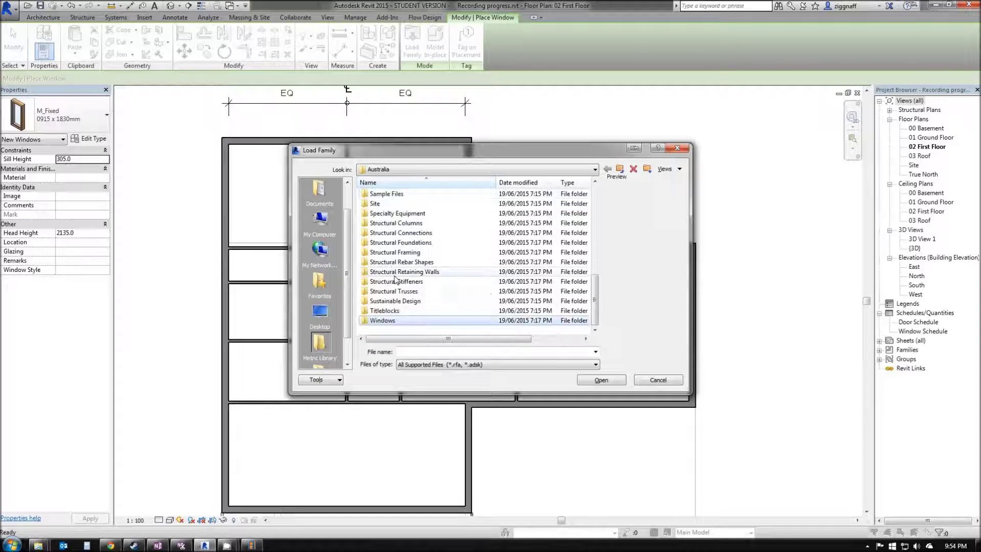
double_click(402, 322)
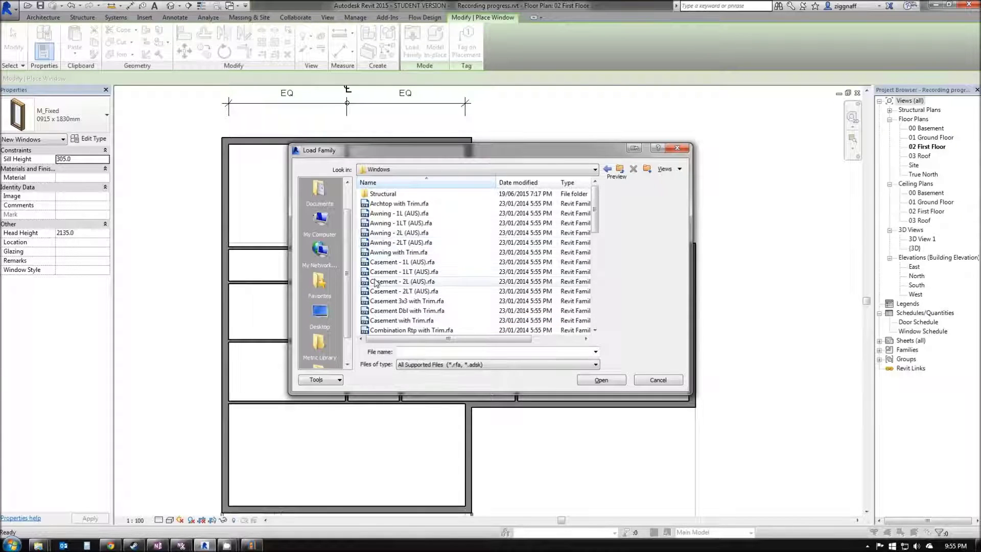
Preview the window families and open Double Hung - 2L (AUS).rfa
left_click(384, 204)
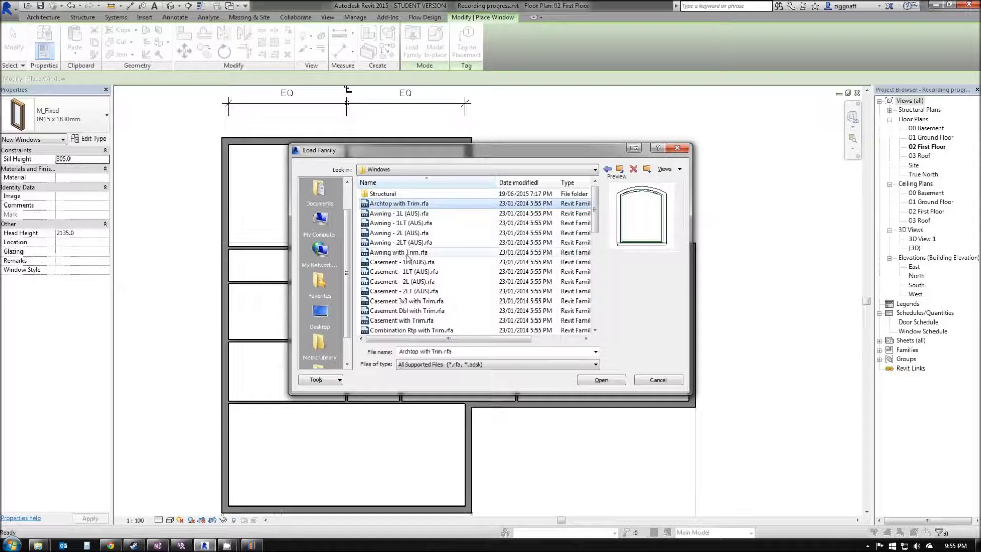
scroll(404, 258, "down", 1)
left_click(404, 262)
scroll(396, 264, "down", 1)
scroll(394, 265, "down", 1)
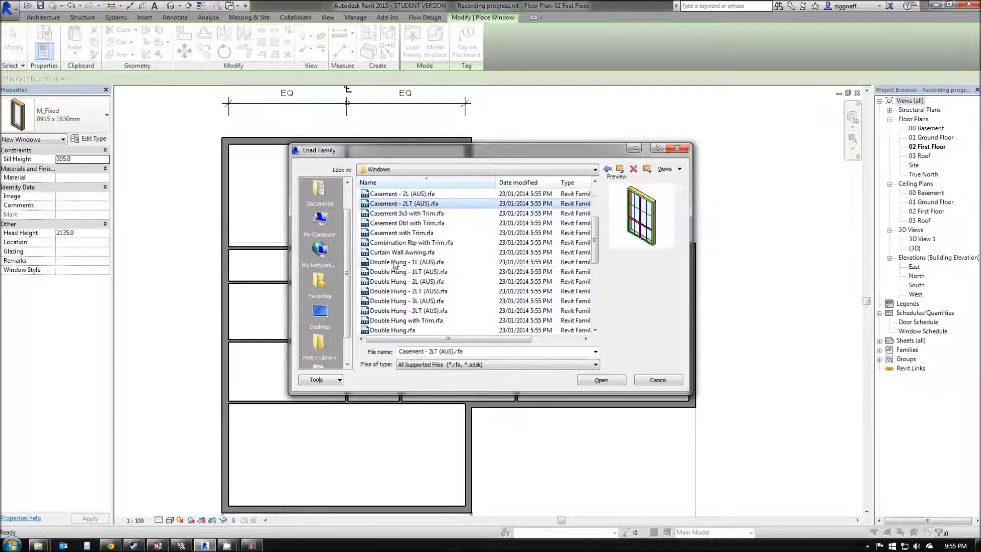
left_click(402, 263)
left_click(403, 272)
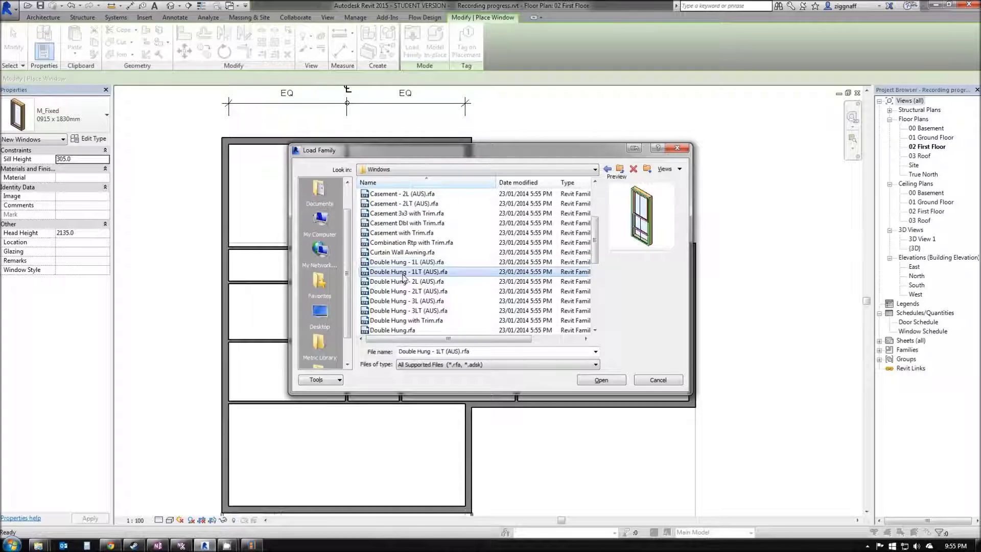
left_click(403, 283)
scroll(406, 284, "down", 1)
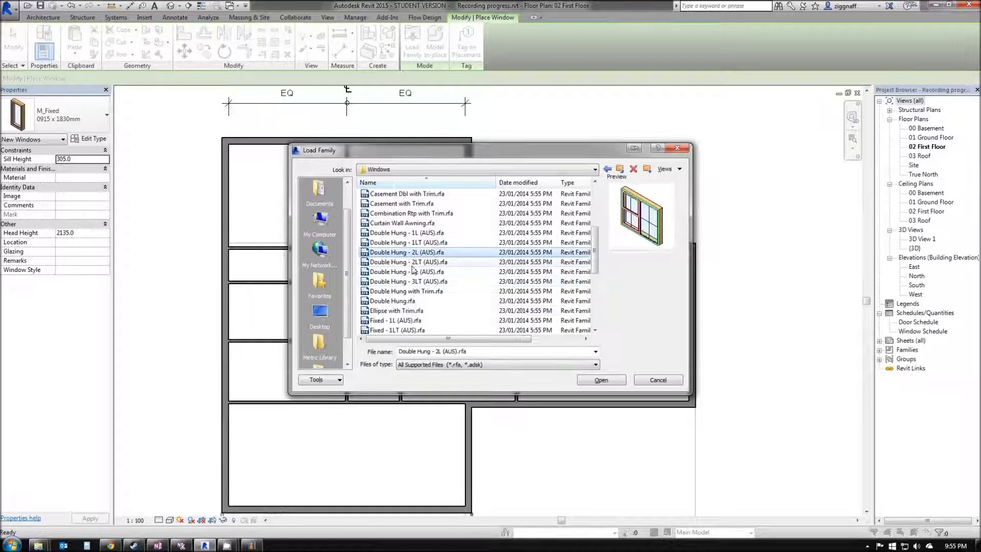
left_click(609, 380)
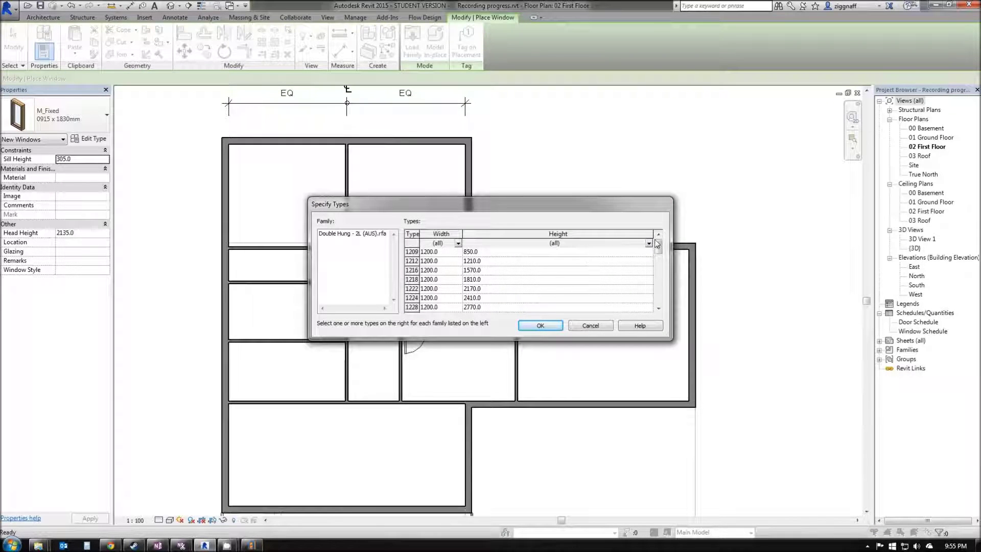
Select window types 1209 through 1224 in Specify Types and load them
left_click_drag(658, 250, 677, 309)
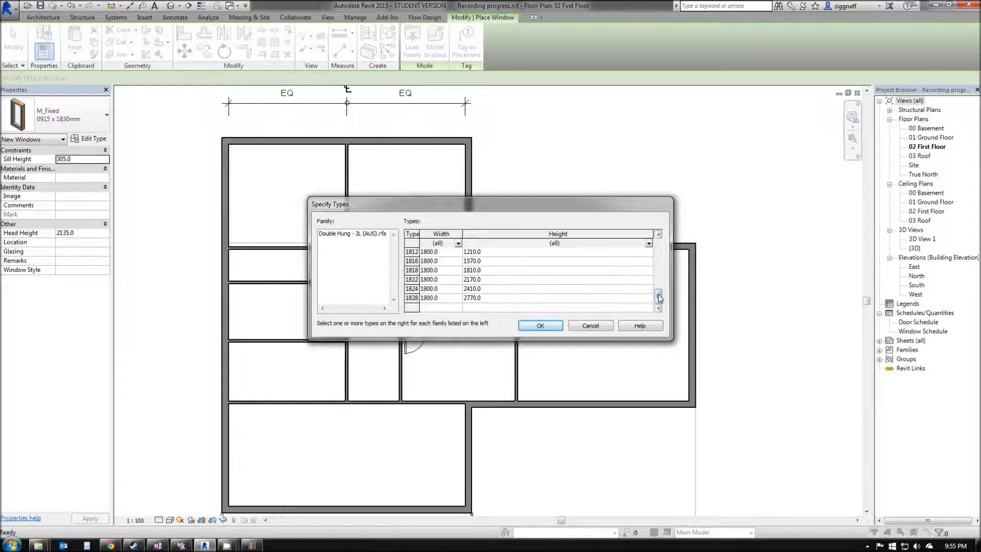
left_click_drag(660, 299, 659, 241)
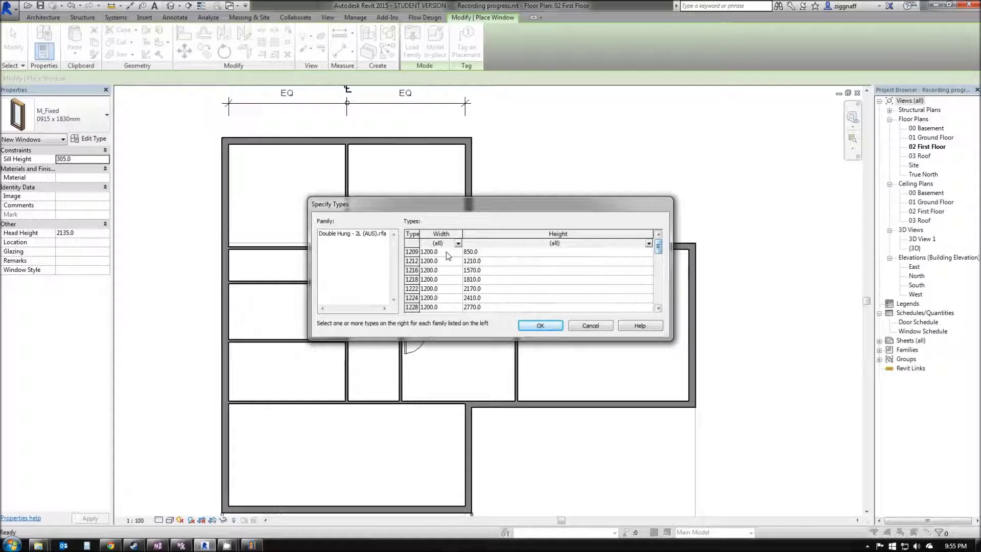
left_click(441, 253)
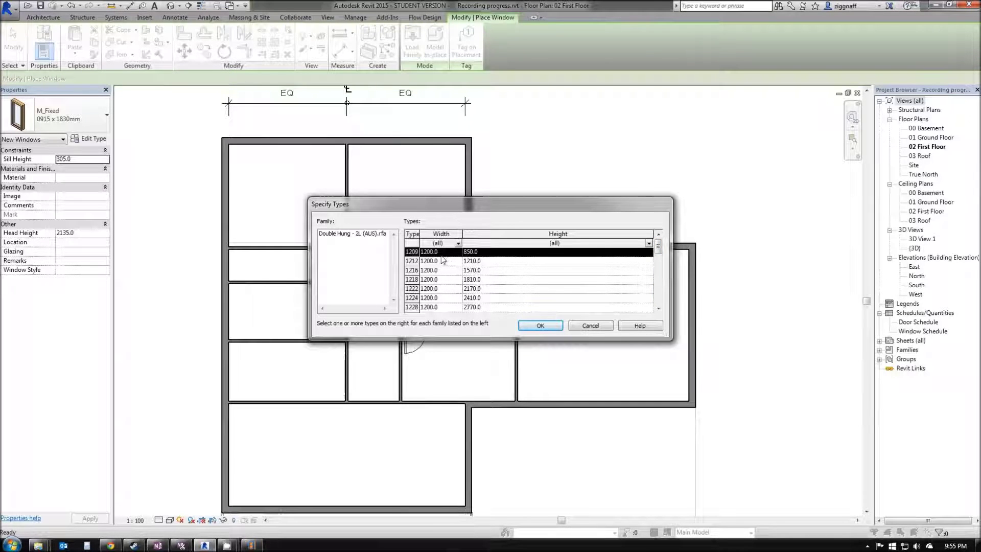
left_click(438, 299, "shift")
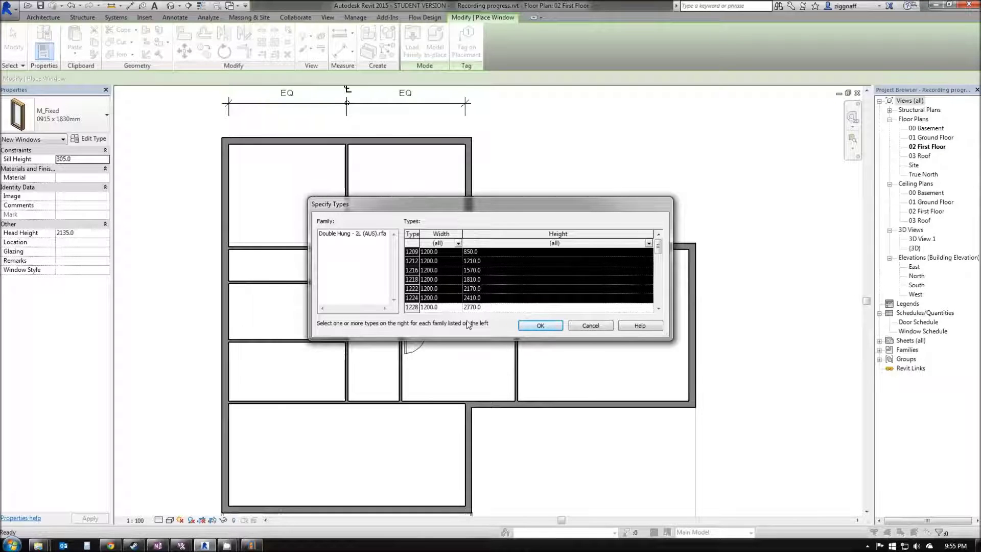
left_click(541, 329)
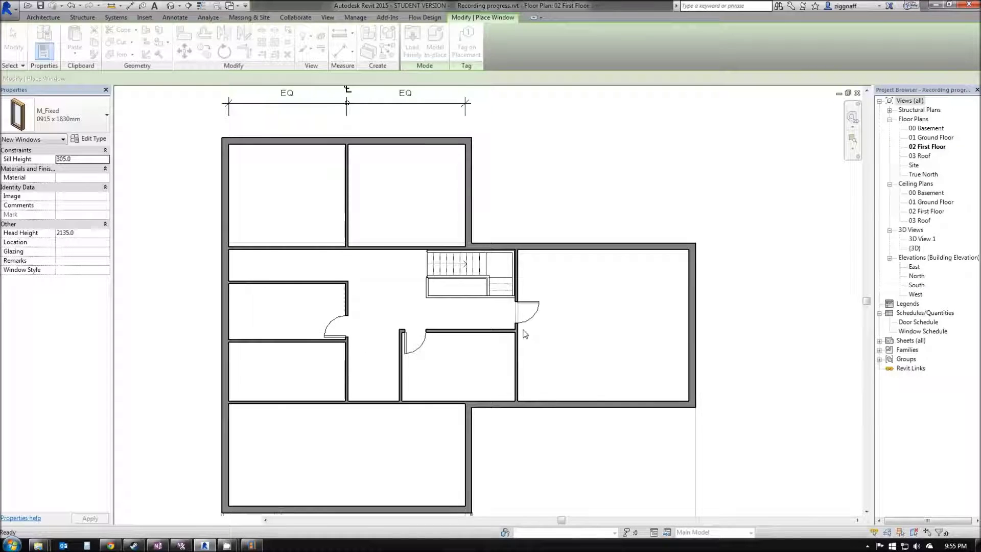
Choose the Double Hung - 2L (AUS) 1209 type from the Type Selector
left_click(68, 114)
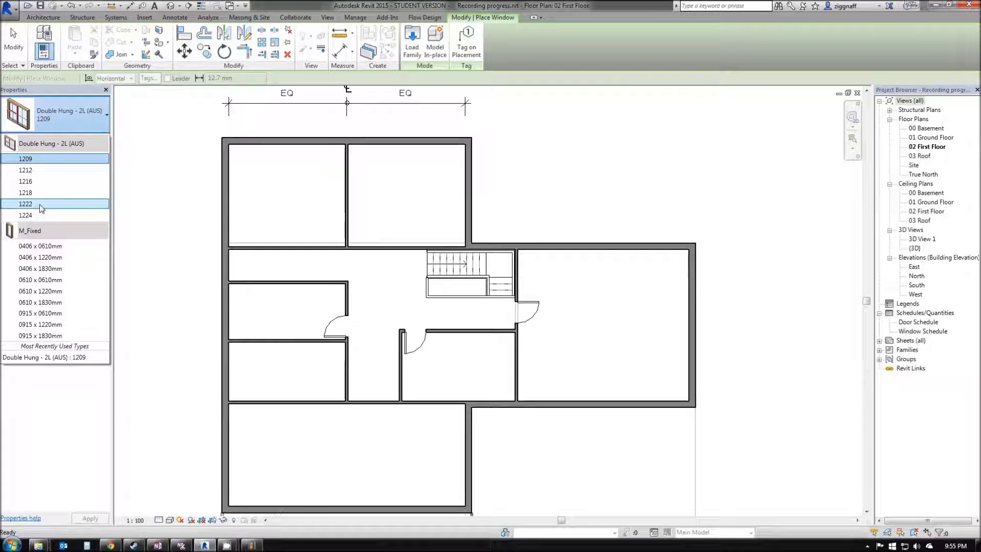
mouse_move(43, 172)
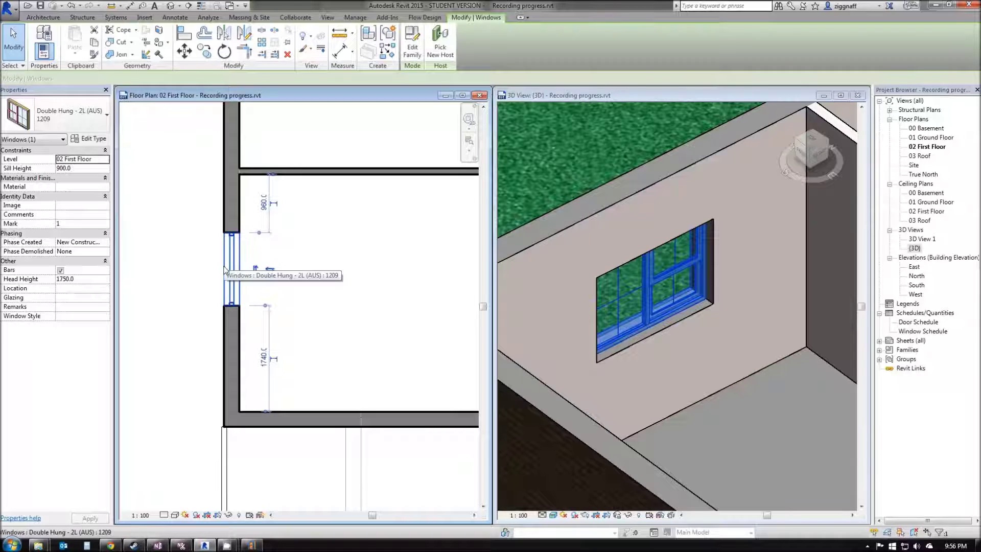
Select the window, flip its facing to the other wall side, then deselect it
left_click(328, 265)
left_click(233, 267)
scroll(253, 279, "up", 2)
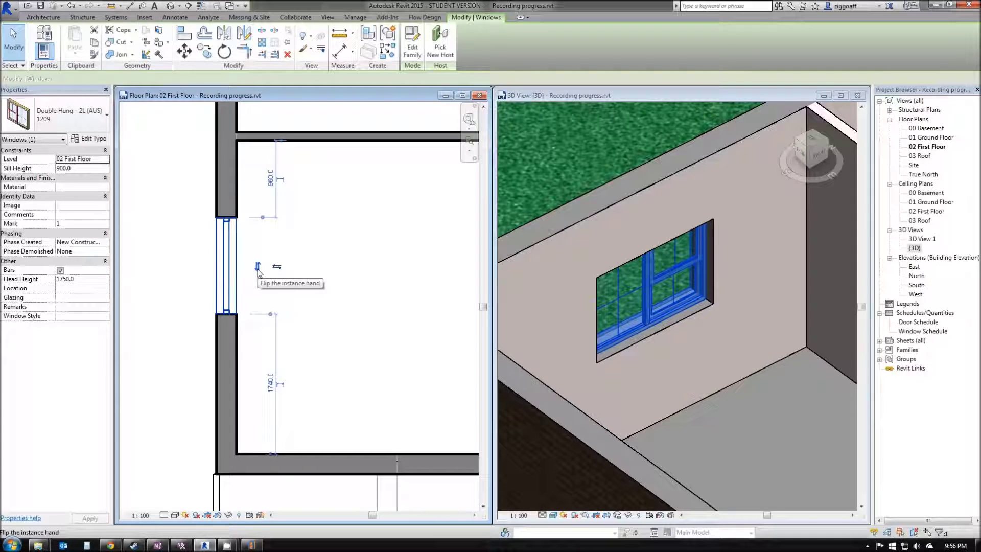
left_click(258, 269)
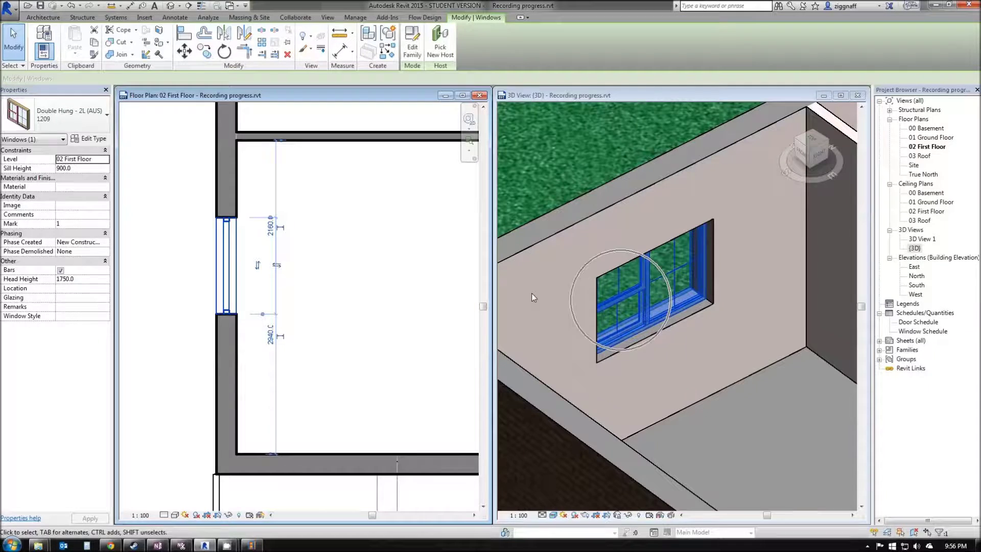
left_click(258, 266)
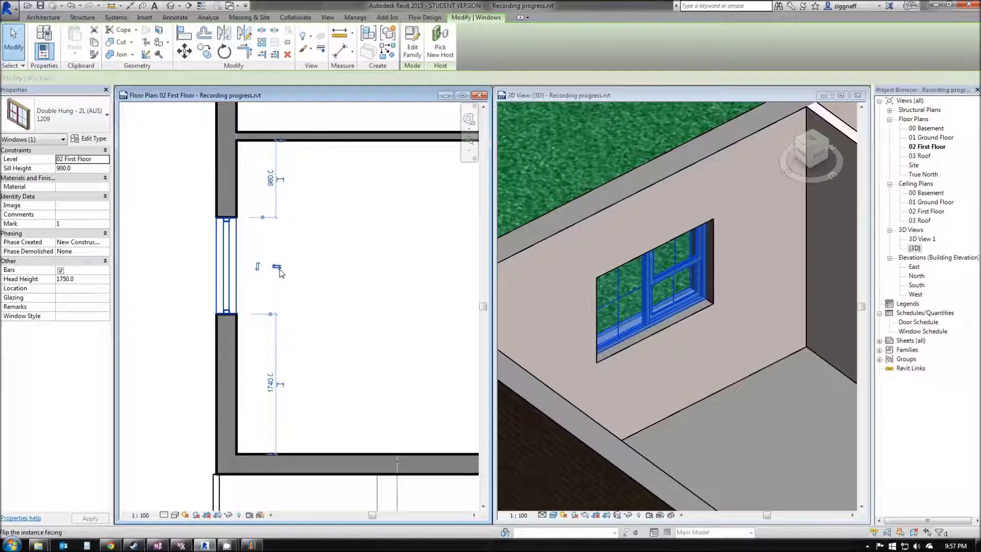
left_click(276, 266)
left_click(551, 349)
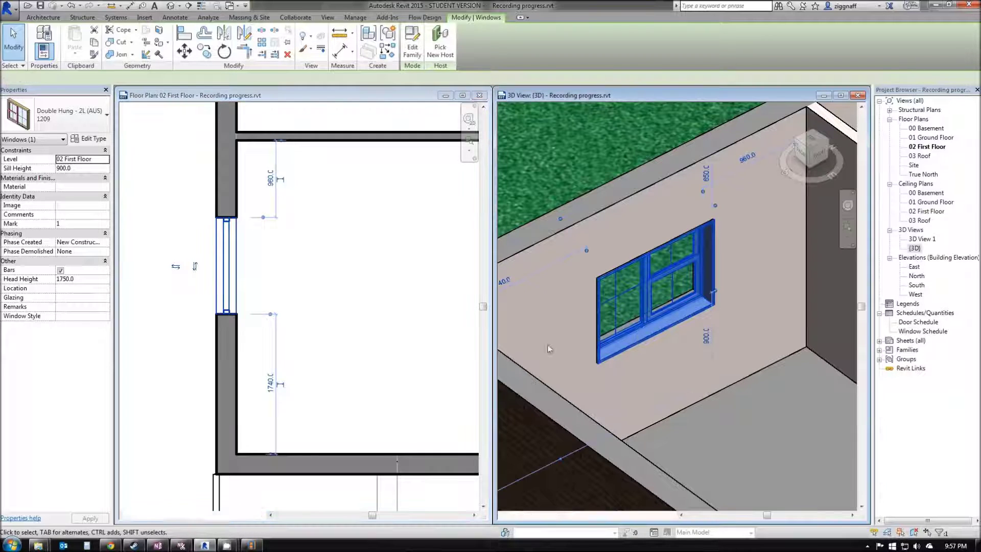
left_click(405, 317)
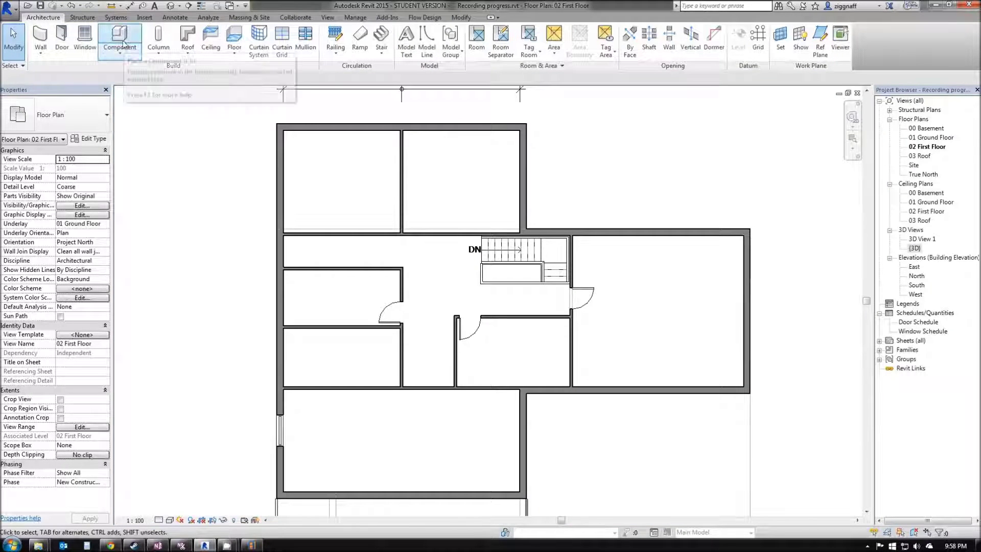
Start component placement with M_Desk 1525 x 762mm current, then bring up Load Family
left_click(120, 34)
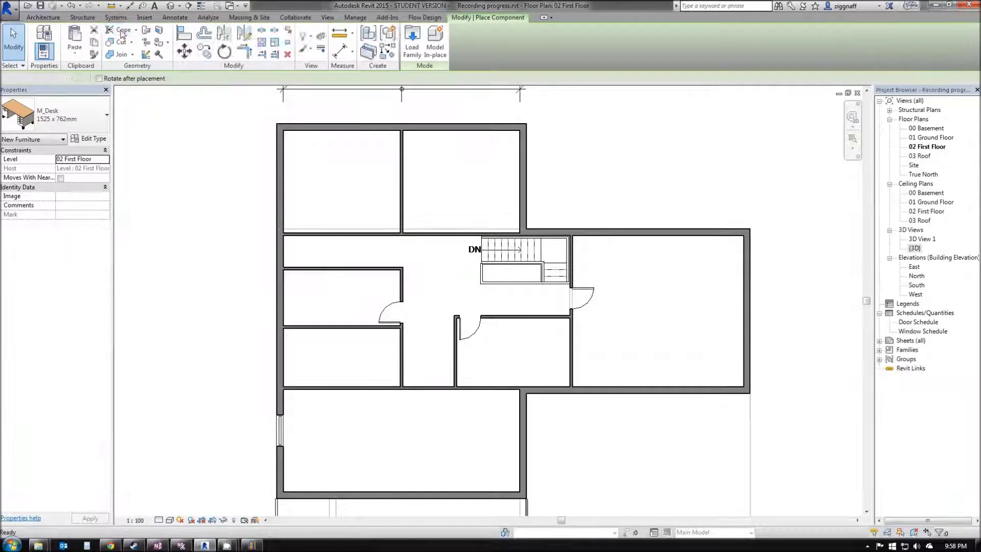
left_click(90, 110)
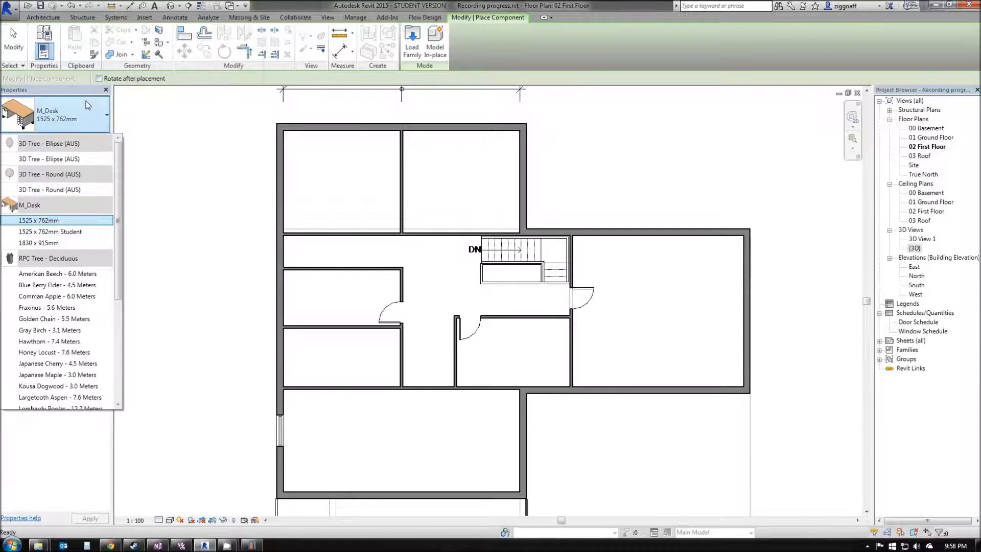
scroll(63, 220, "down", 5)
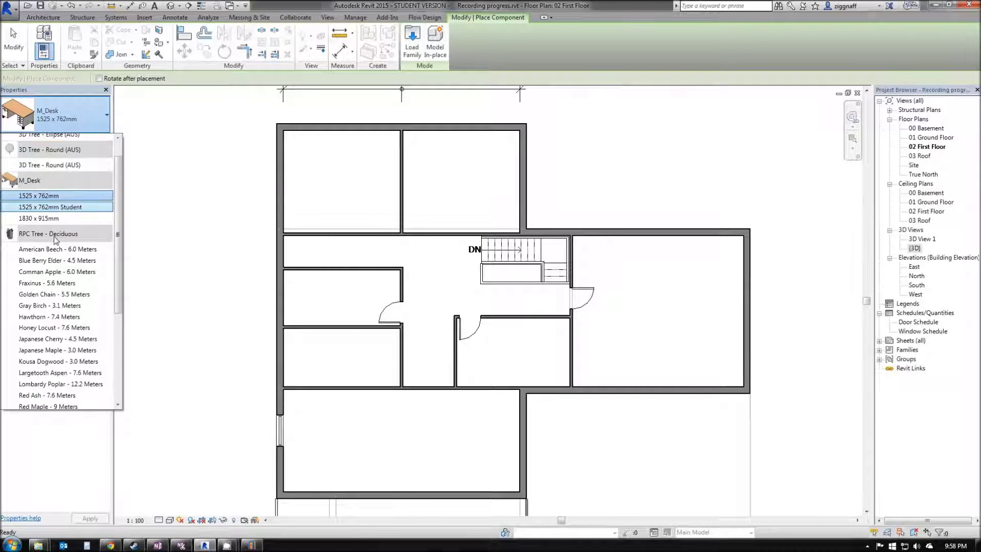
scroll(56, 240, "down", 1)
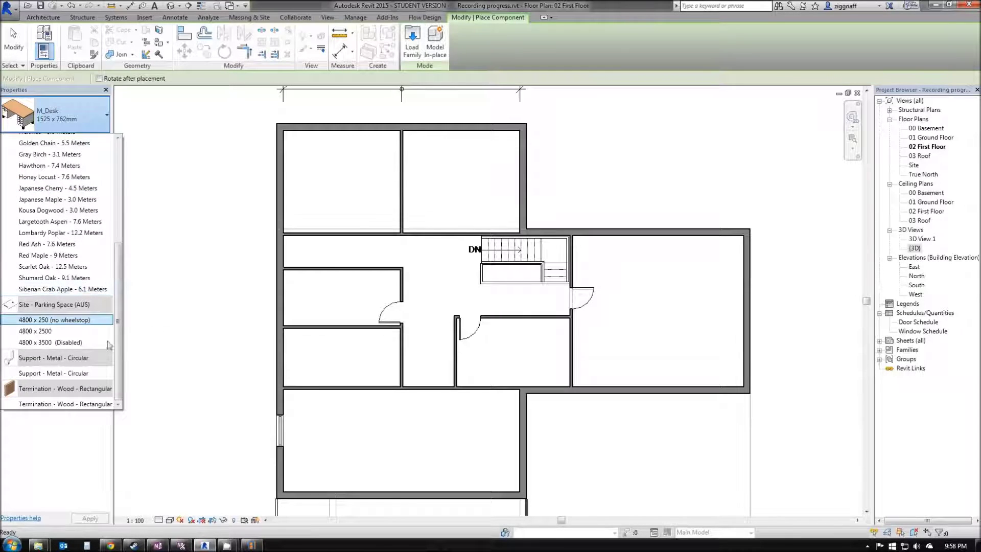
left_click(81, 128)
left_click(81, 128)
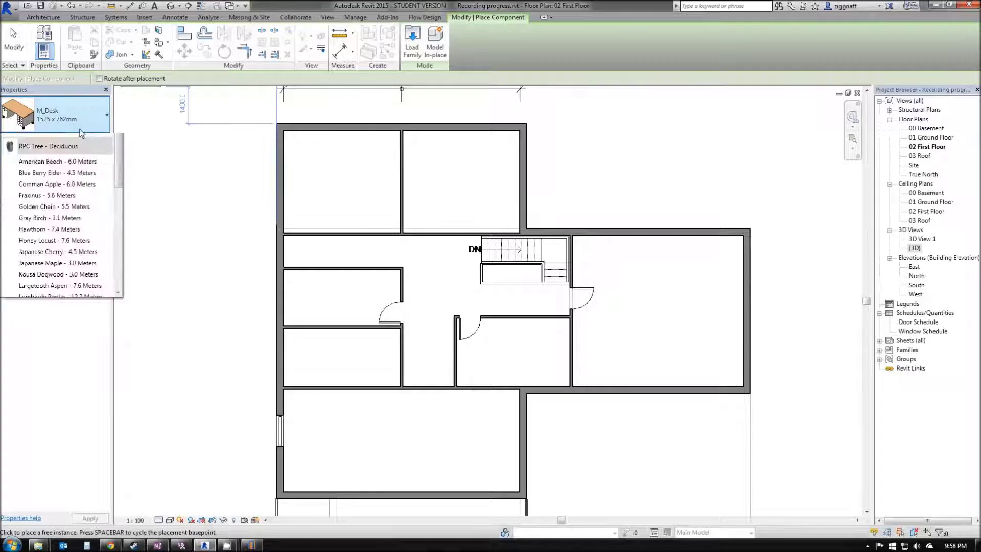
scroll(56, 220, "up", 3)
left_click(92, 111)
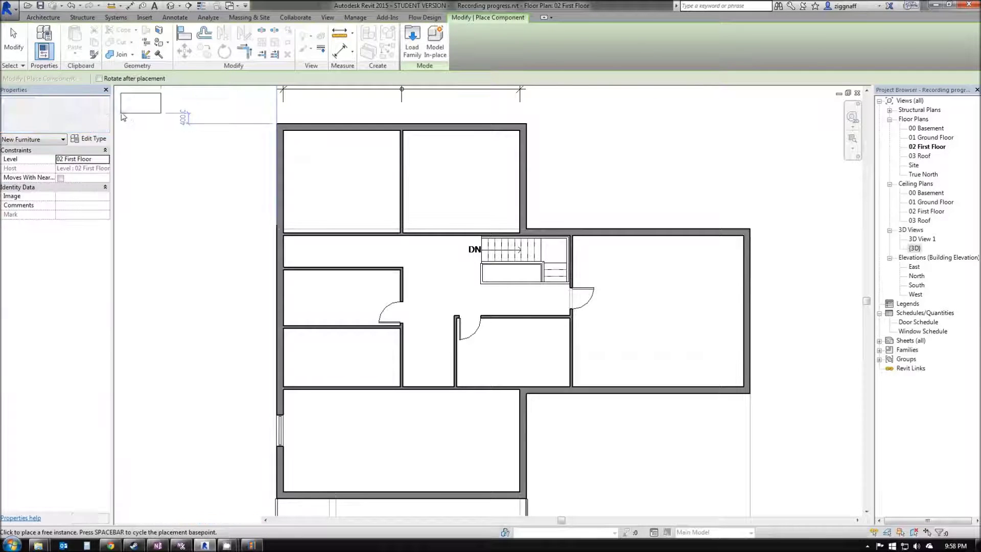
left_click(413, 40)
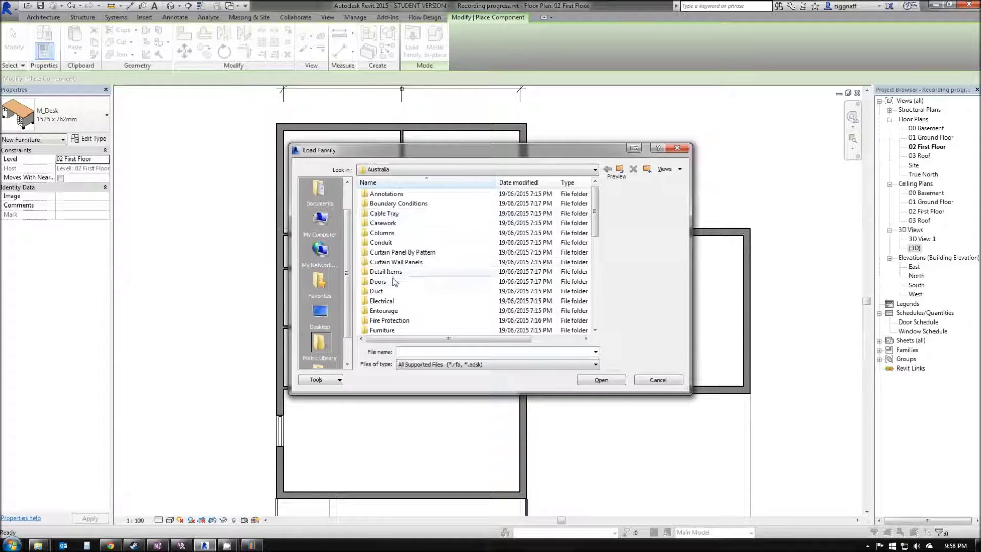
Load Toilet-Domestic-3D.rfa from Plumbing > Architectural > Fixtures > Water Closets
scroll(395, 282, "down", 3)
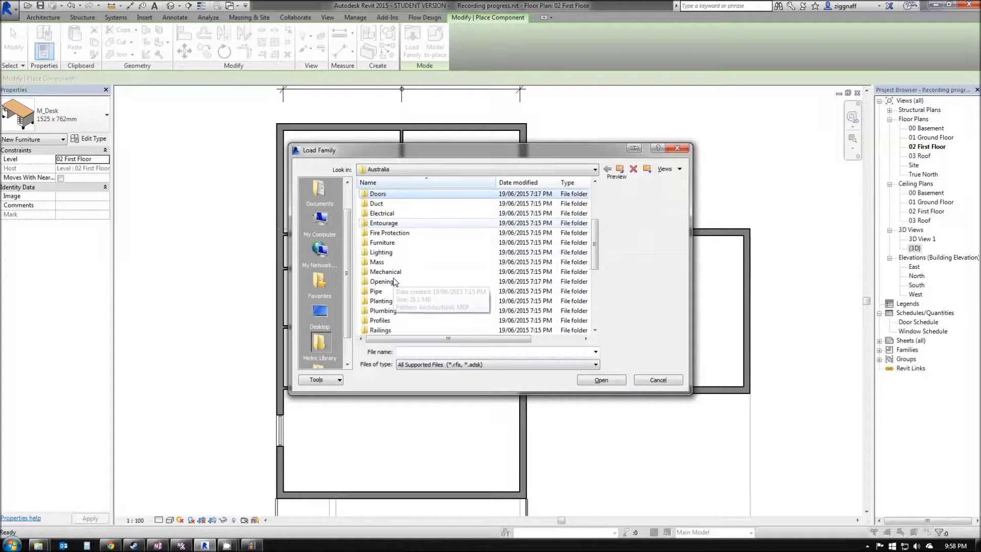
scroll(398, 286, "down", 1)
scroll(409, 294, "up", 2)
scroll(419, 297, "down", 1)
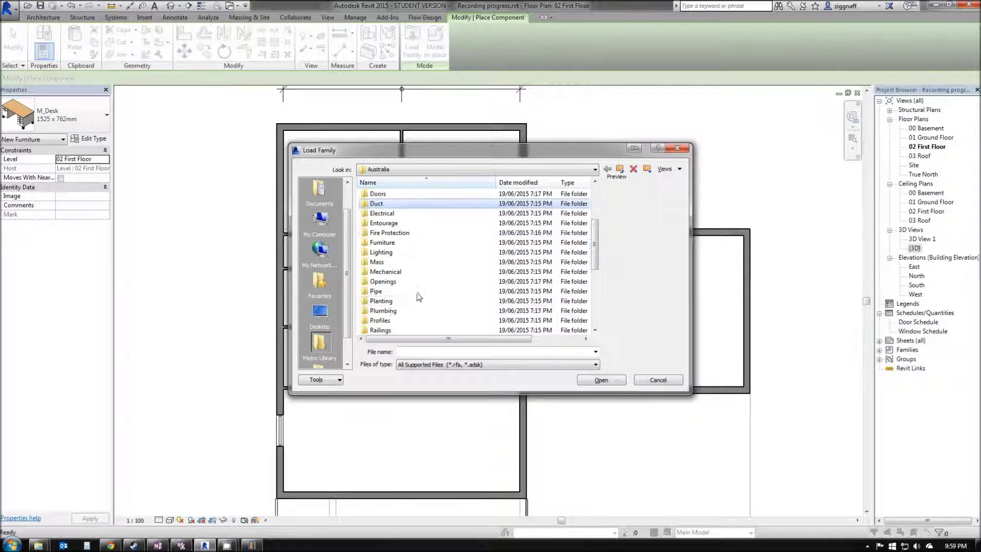
double_click(383, 310)
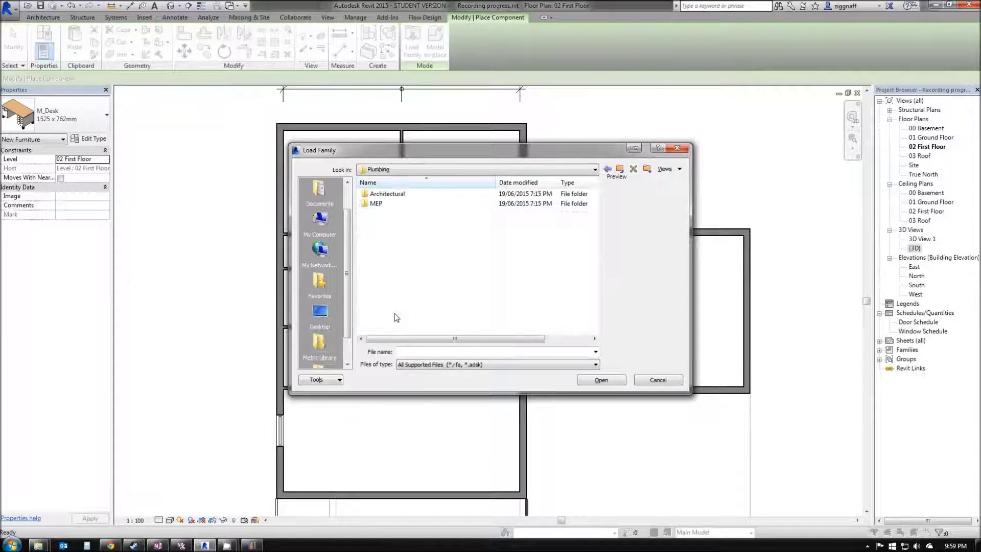
double_click(402, 196)
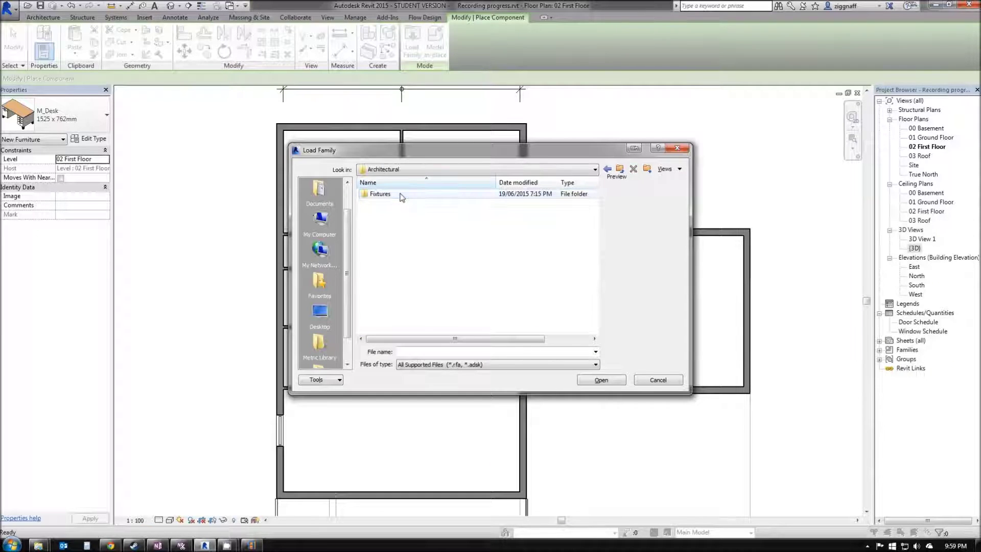
double_click(401, 195)
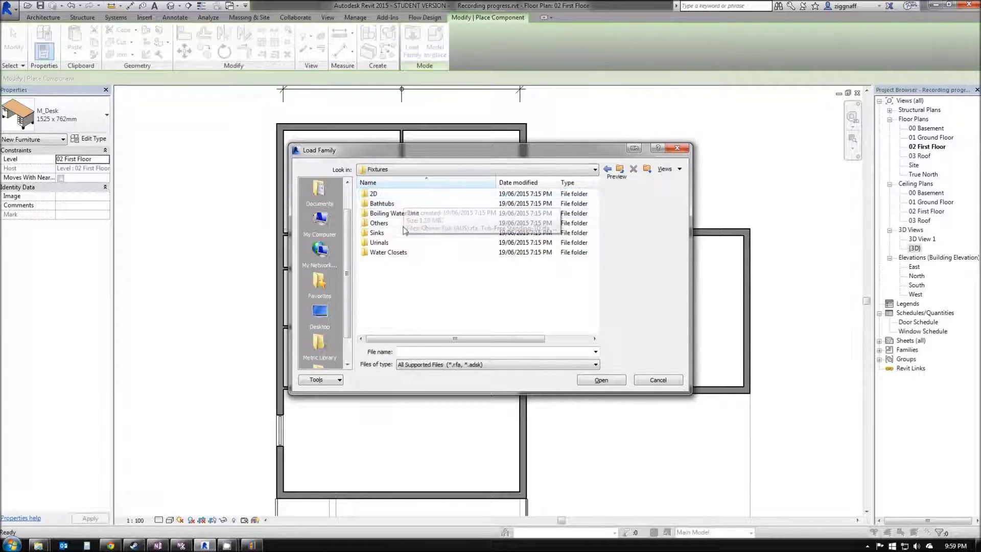
double_click(390, 253)
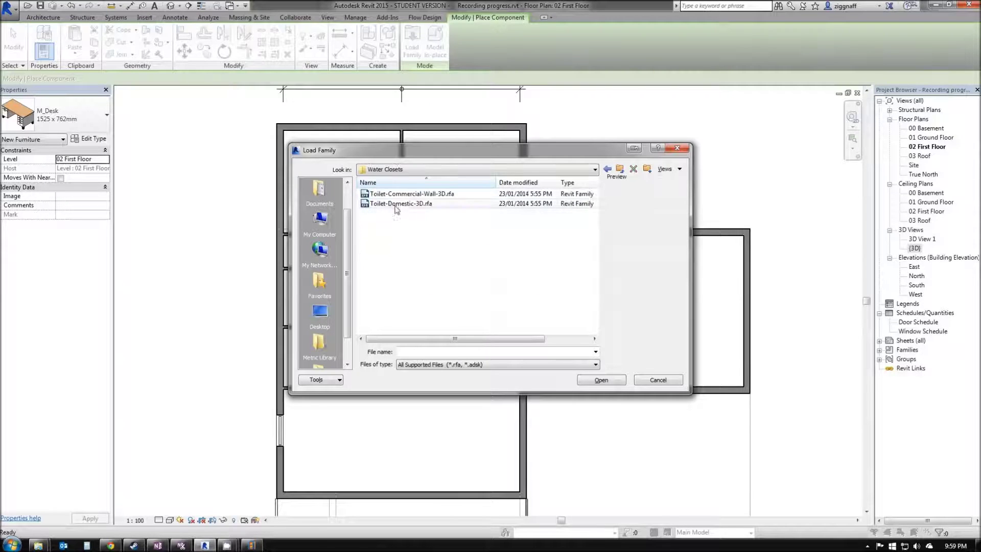
left_click(406, 205)
left_click(437, 195)
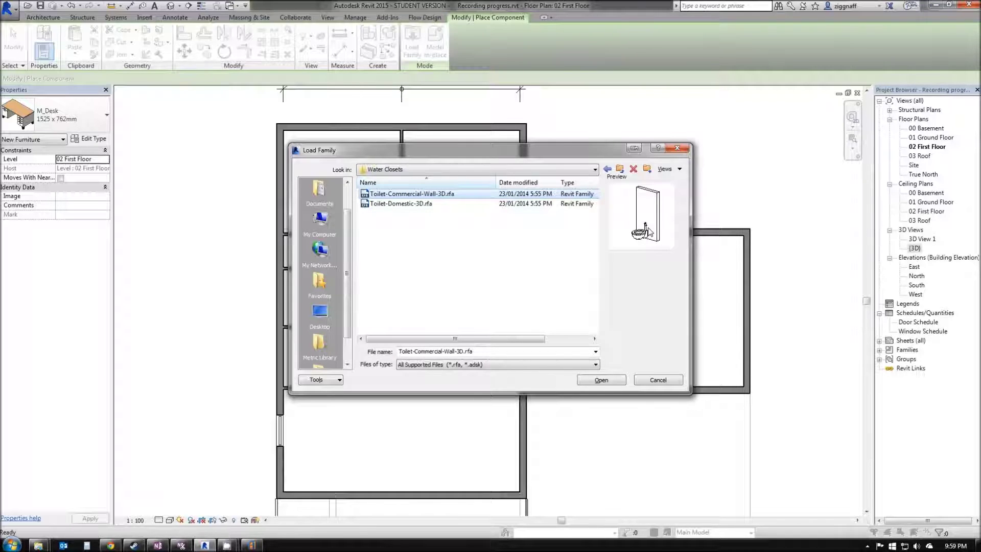
left_click(440, 204)
left_click(601, 379)
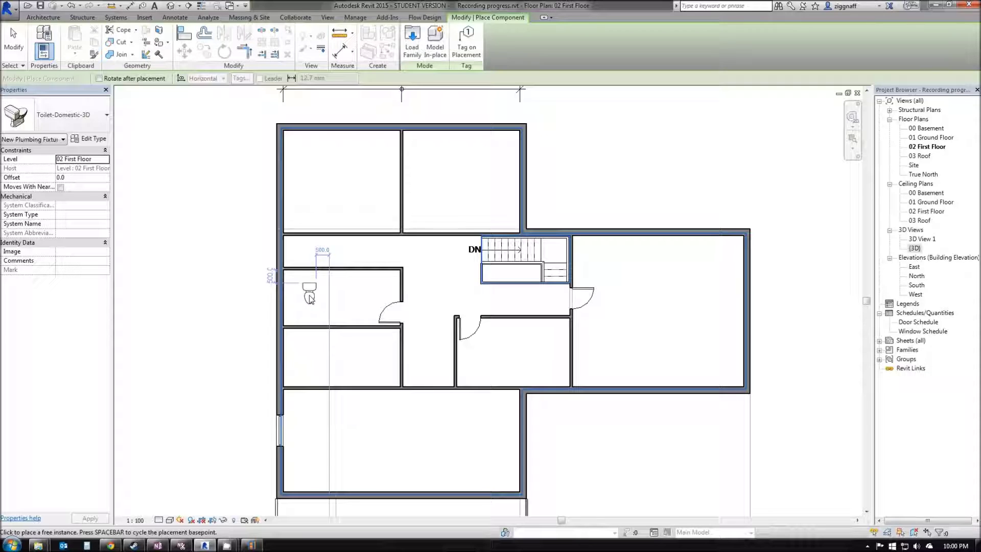
Rotate the toilet with Space to face the bathrooms' left walls
key("space")
key("space")
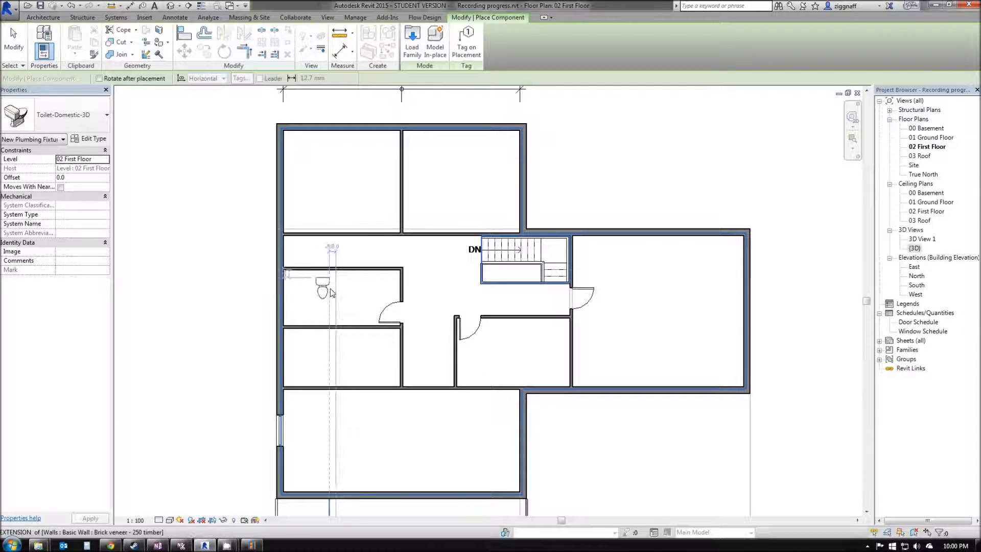
key("space")
key("space")
key("space")
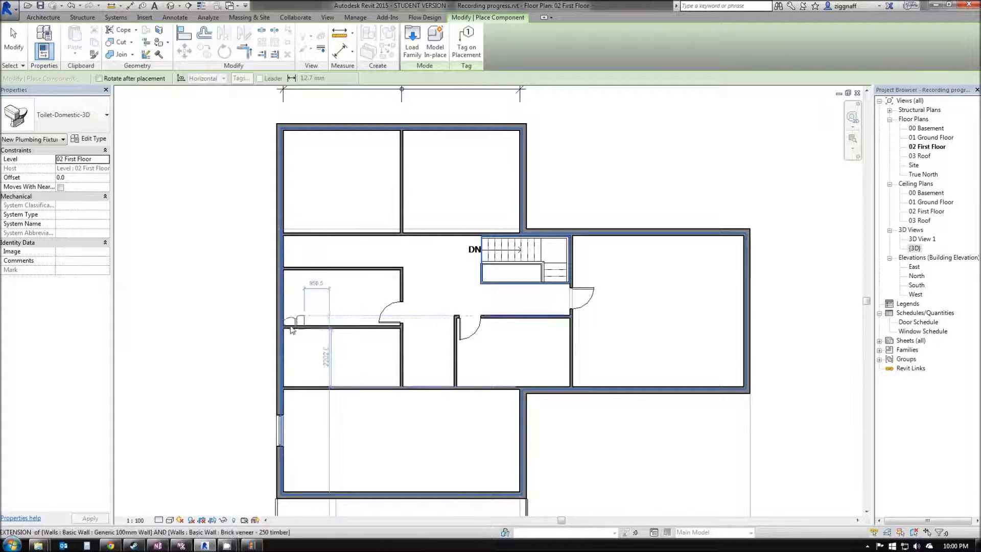
key("space")
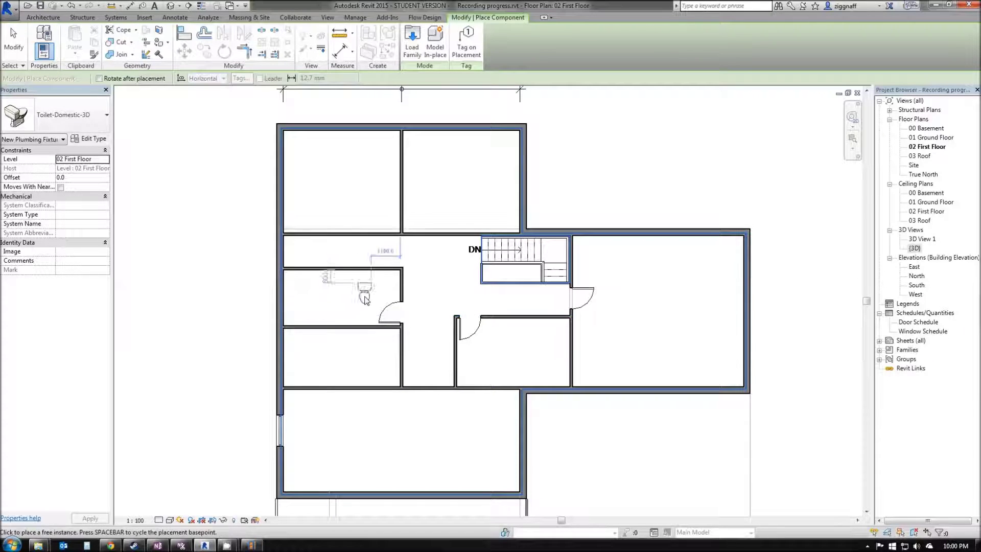
key("space")
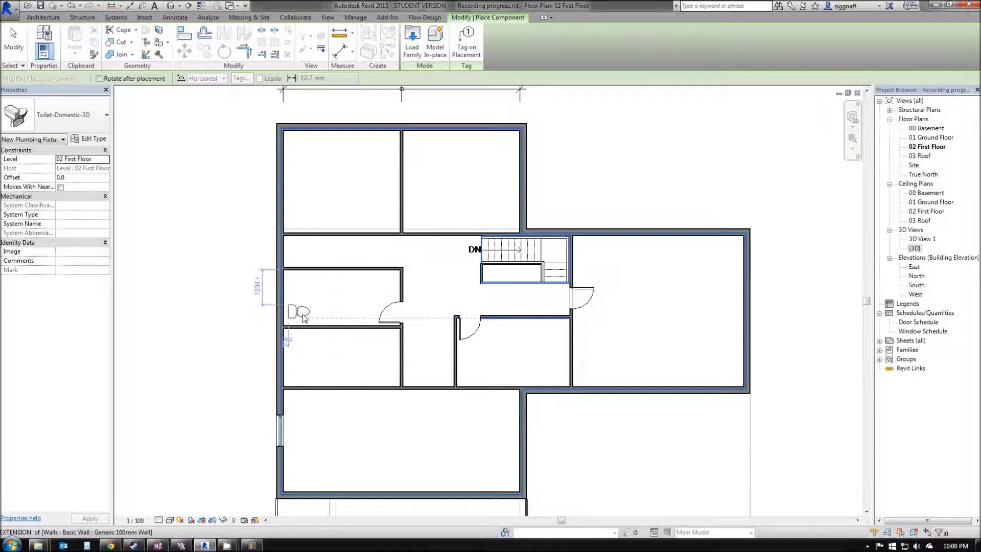
Place toilets against the left walls of the upper and lower bathrooms
scroll(305, 318, "up", 4)
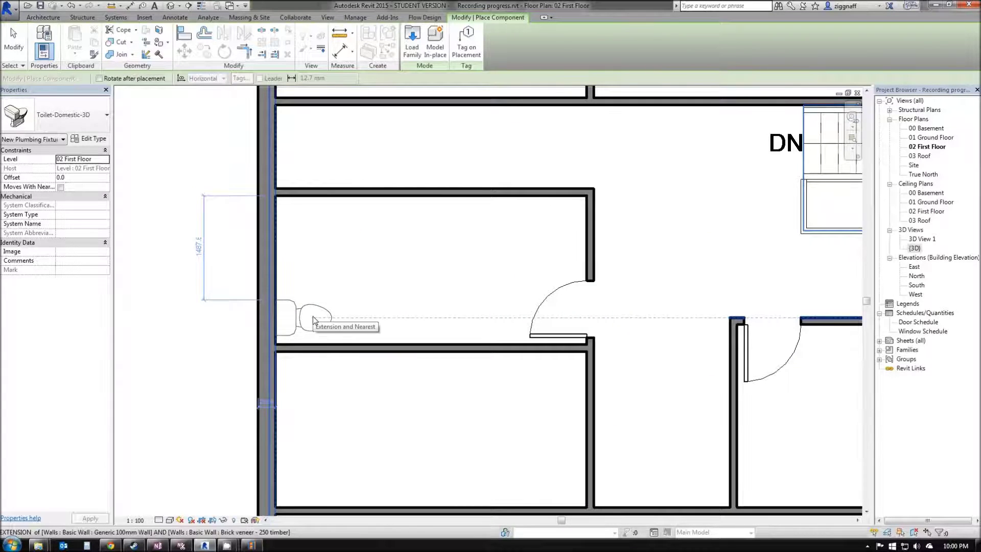
left_click(314, 318)
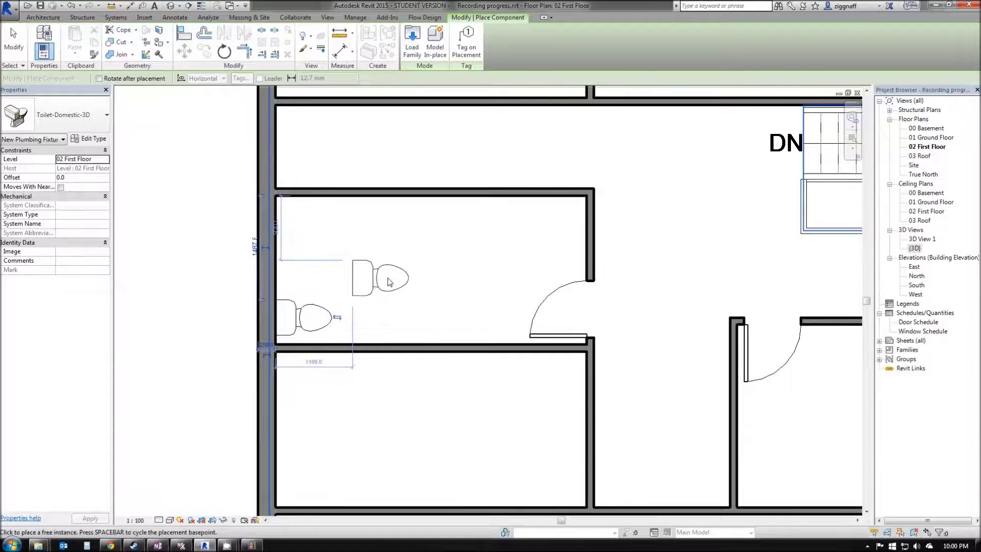
scroll(401, 299, "down", 2)
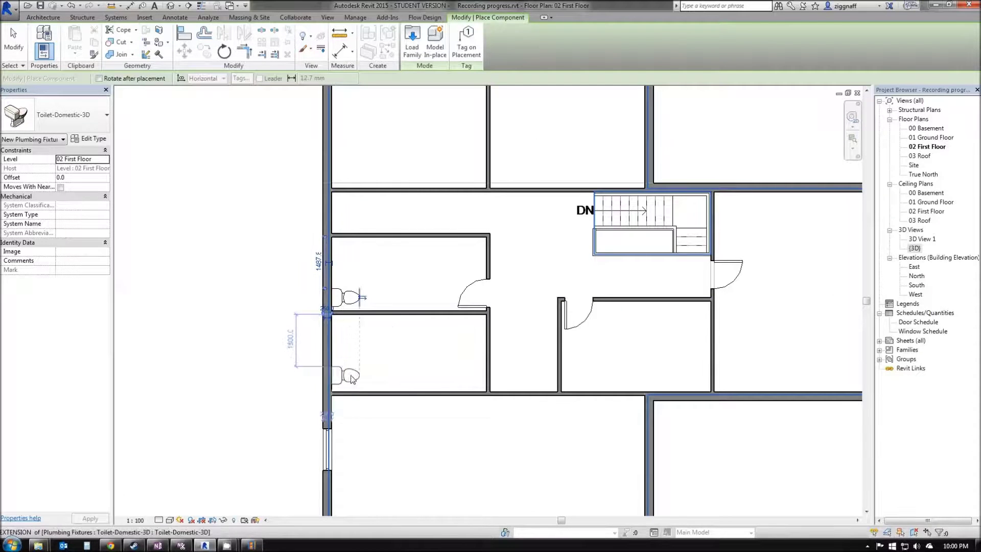
scroll(349, 330, "up", 2)
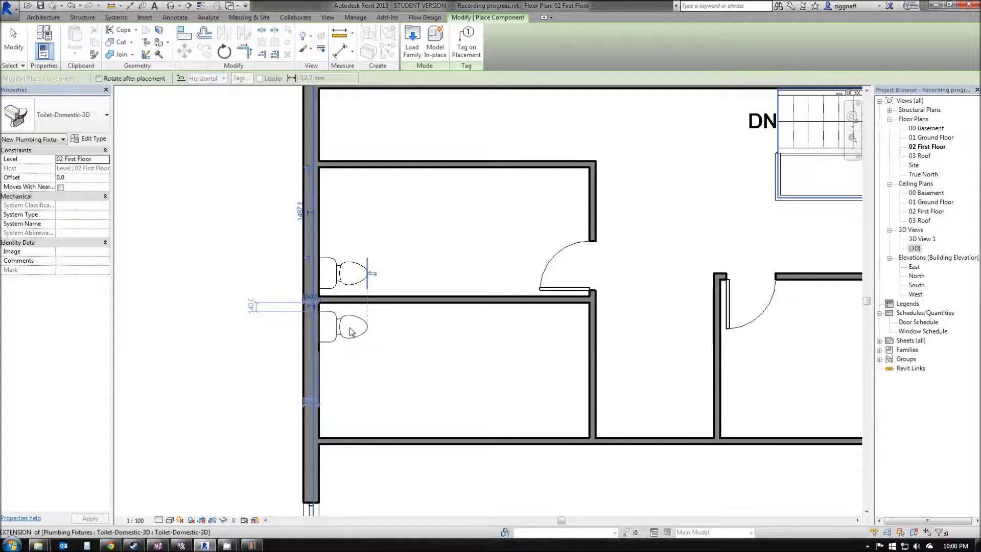
left_click(350, 331)
scroll(352, 329, "down", 3)
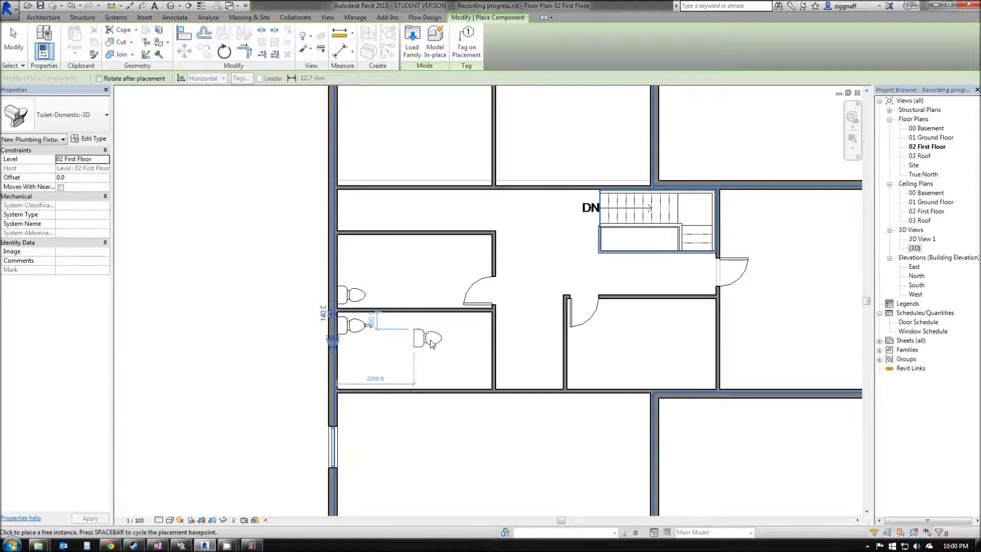
key("Escape")
key("Escape")
Switch to the {3D} view and orbit to look down into the first-floor rooms
key("ctrl+Tab")
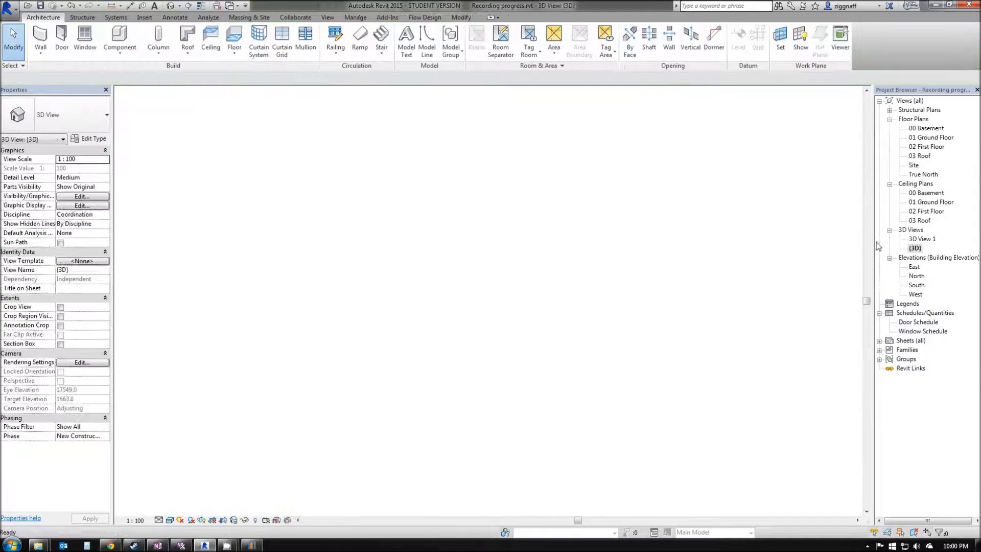
scroll(467, 250, "up", 5)
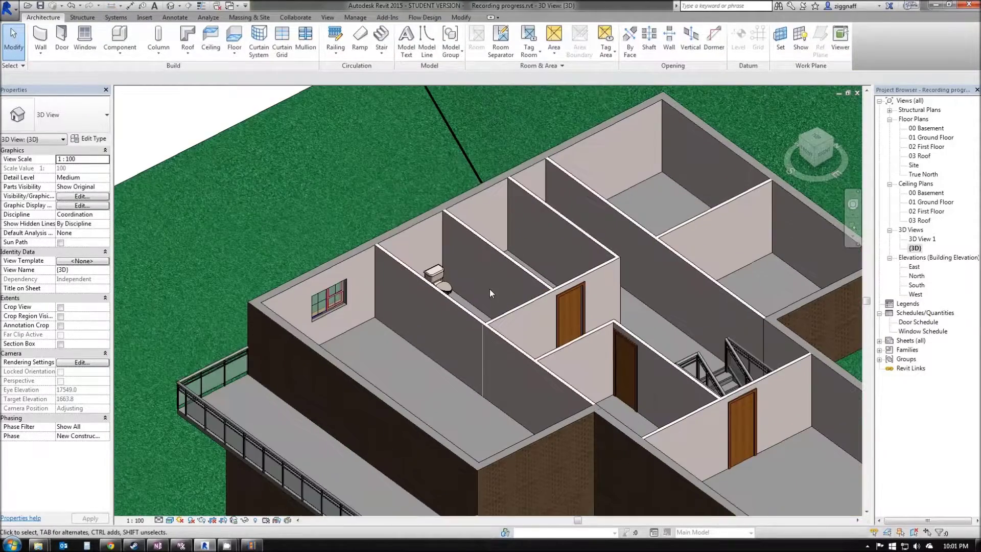
middle_click_drag(489, 289, 550, 325, "shift")
middle_click_drag(652, 321, 510, 320, "shift")
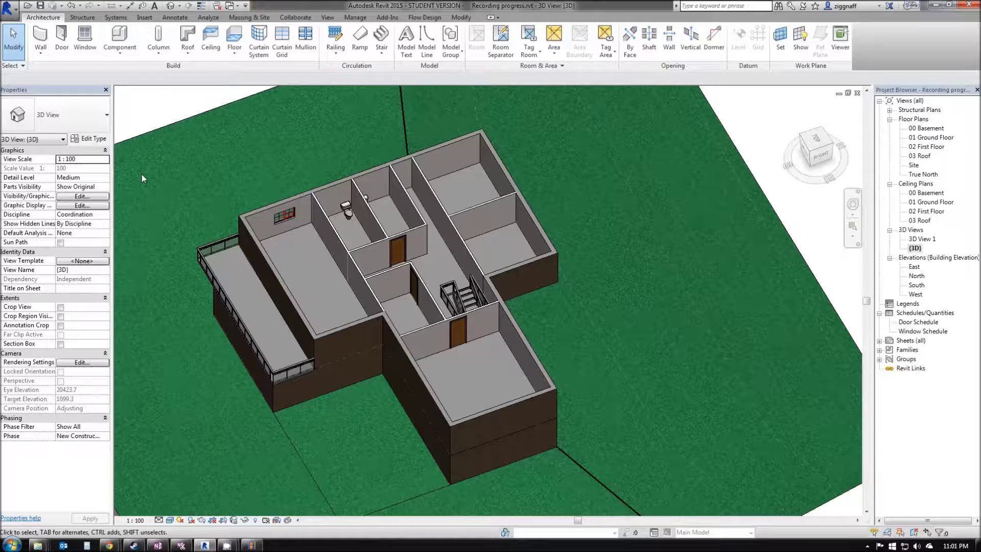
Search Autodesk Seek for 'bath', then clear the search and deselect the topography
left_click(142, 174)
left_click(145, 18)
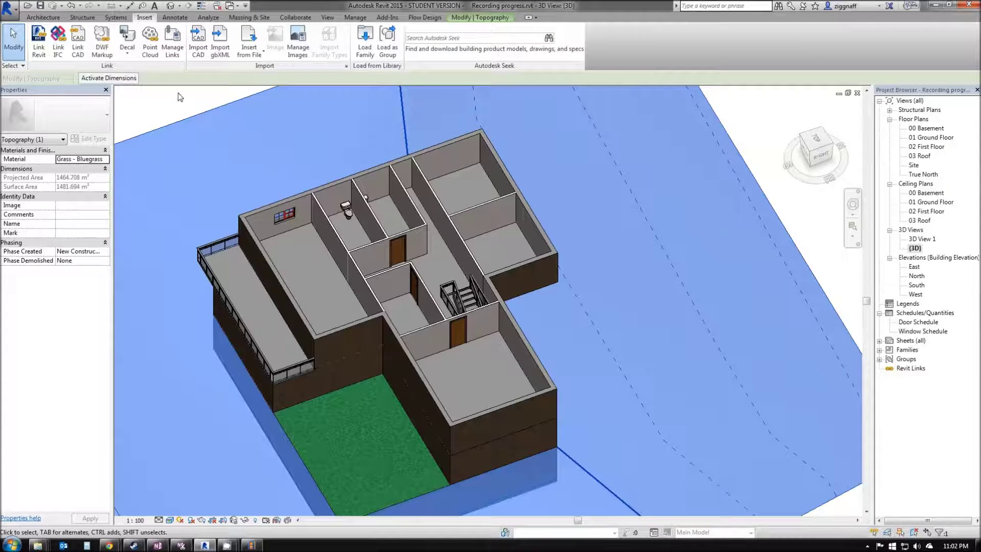
left_click(476, 44)
type("bath")
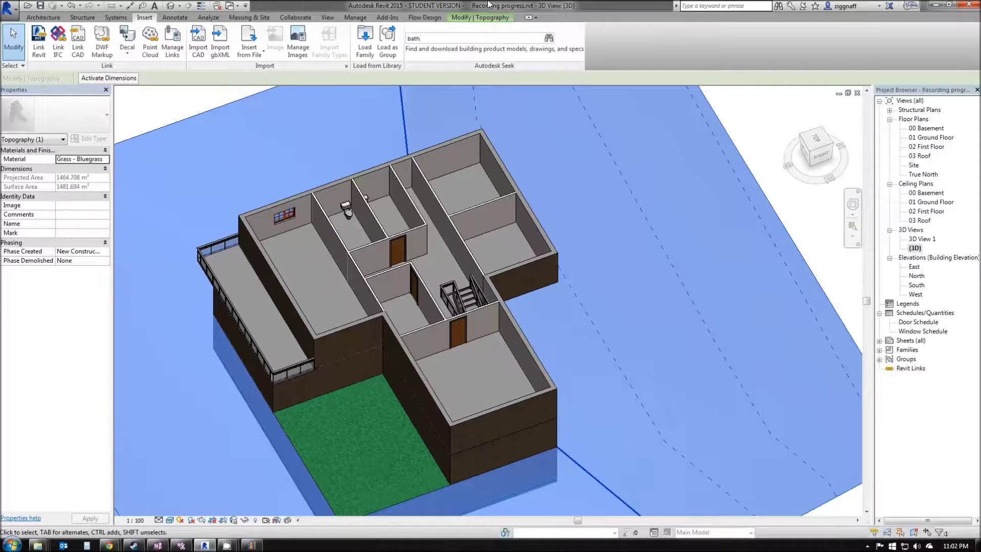
left_click(636, 57)
left_click(762, 138)
scroll(422, 366, "down", 3)
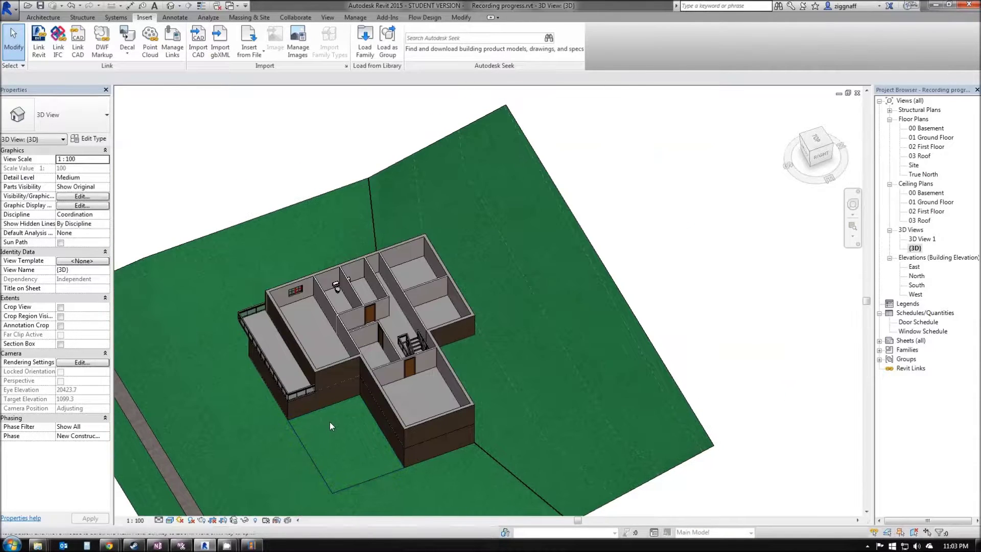
middle_click_drag(329, 421, 363, 406, "shift")
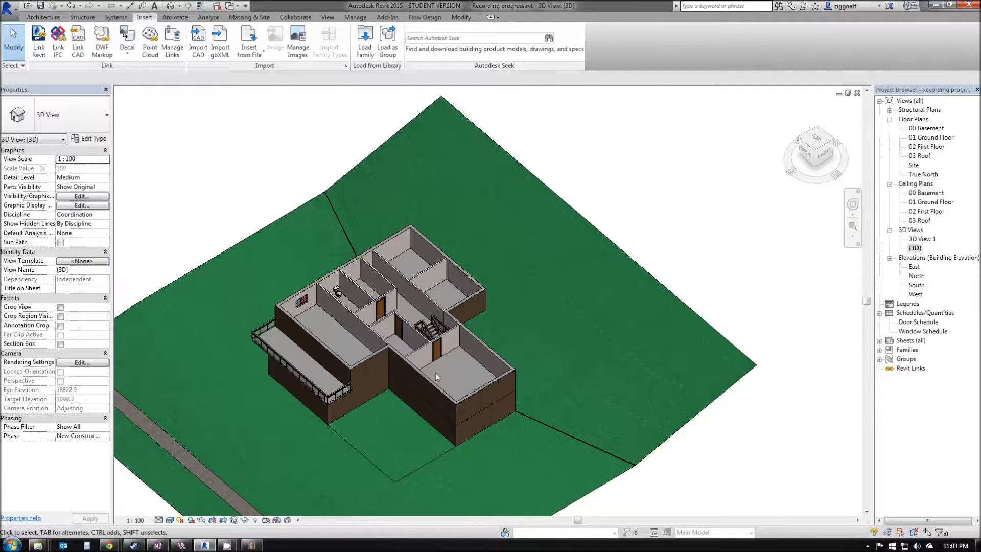
middle_click_drag(393, 317, 361, 319)
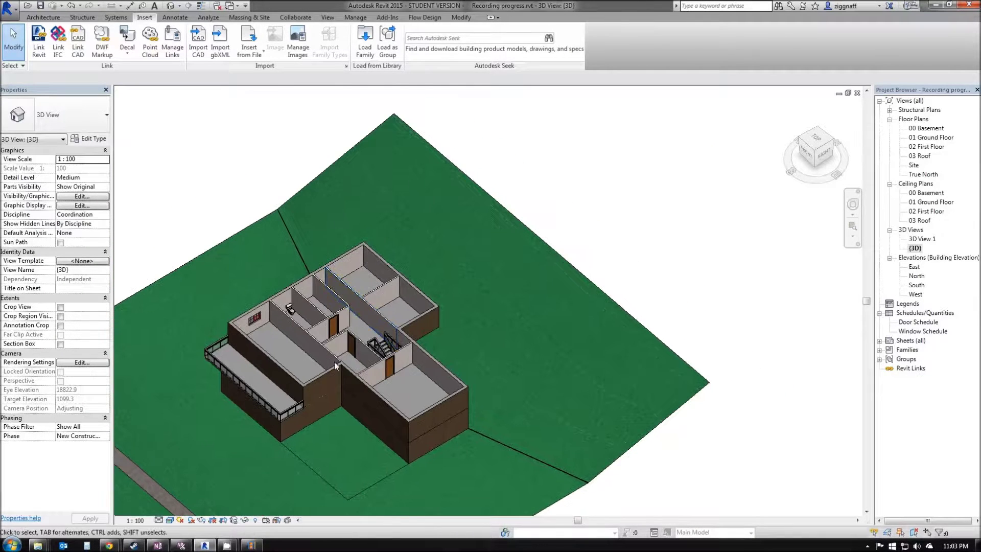
scroll(336, 360, "up", 3)
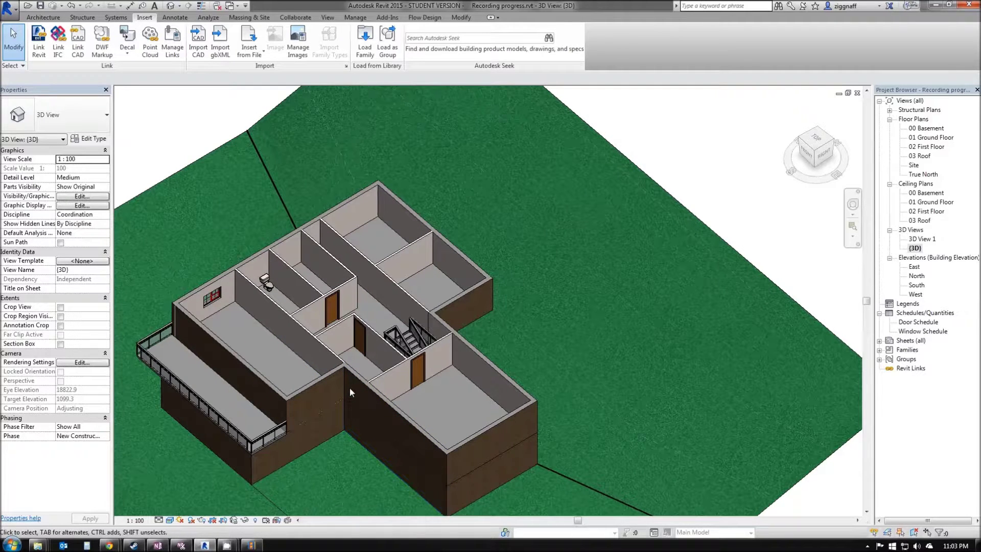